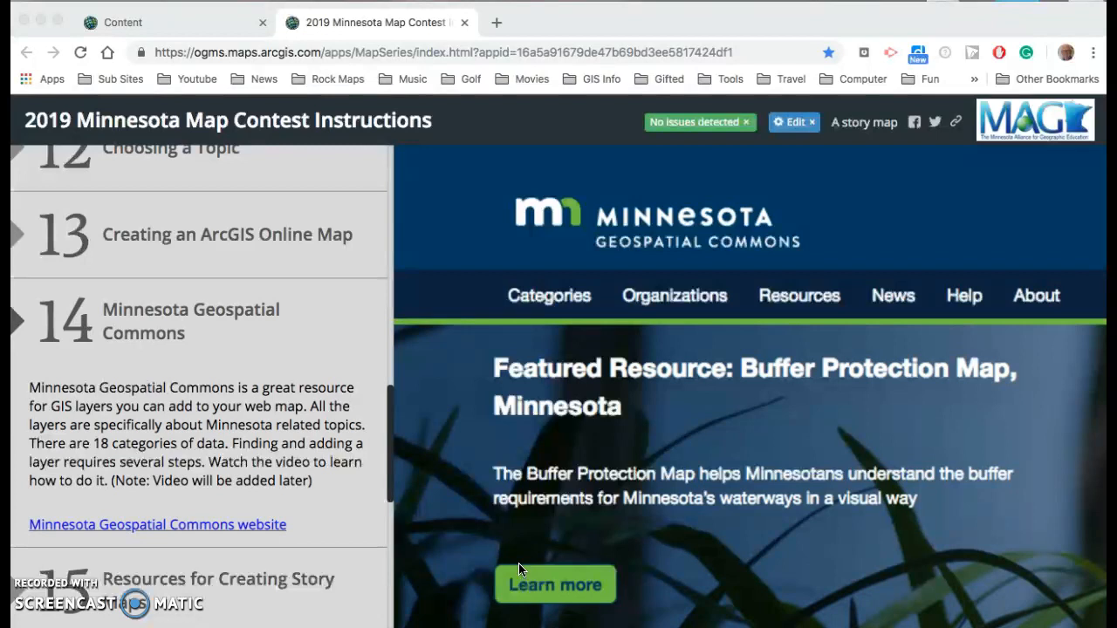
Open the Minnesota Geospatial Commons website from the story map and go to its Categories page
click(516, 564)
click(165, 527)
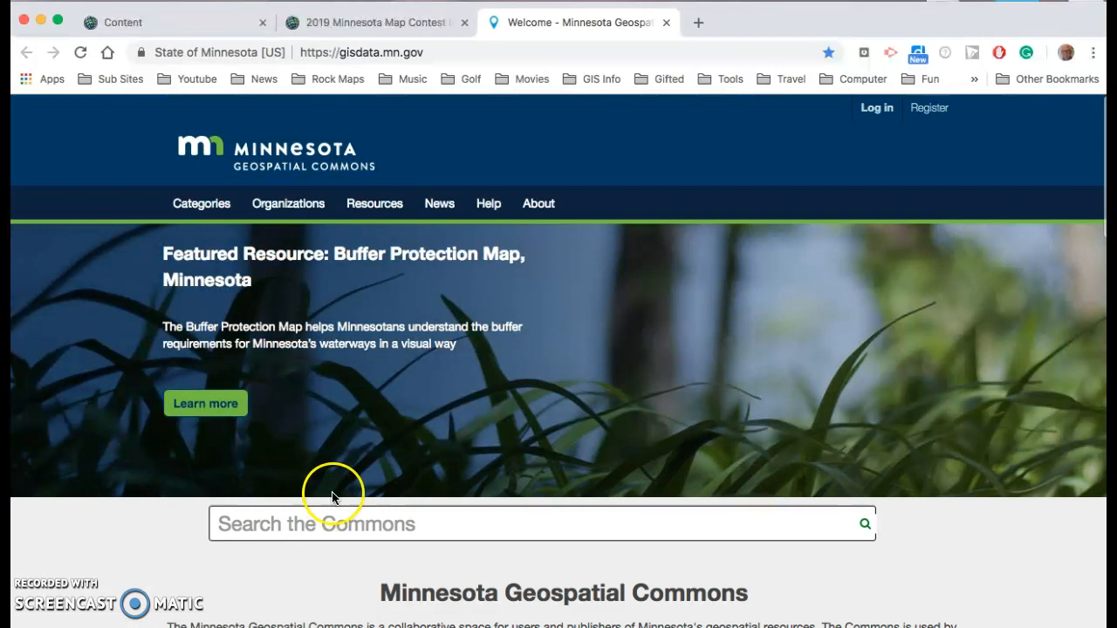
click(206, 206)
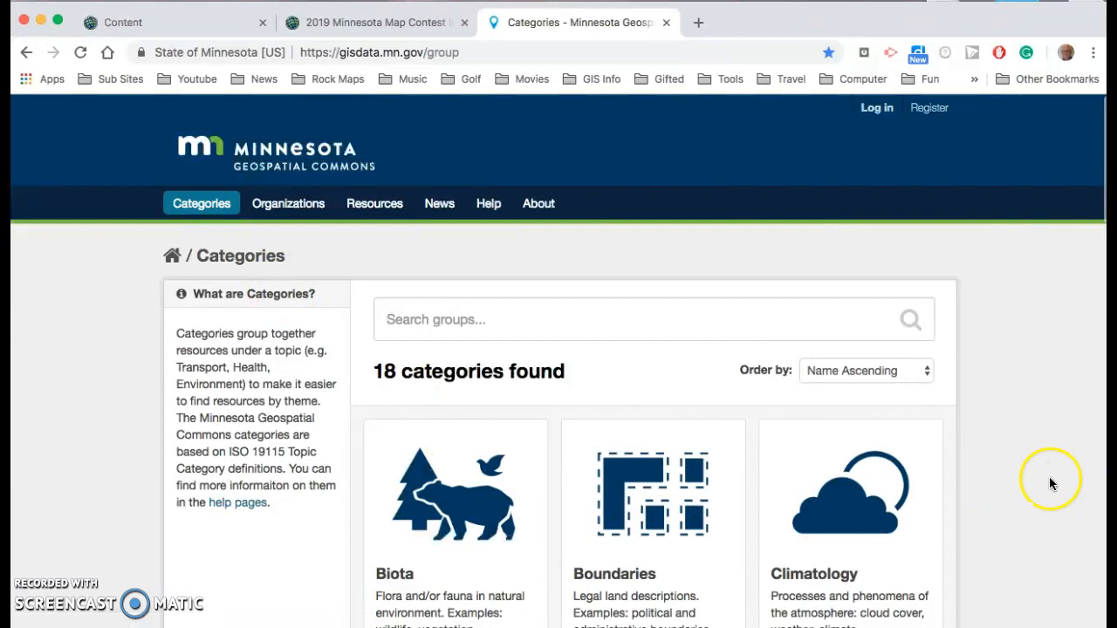
Browse the data categories and open the Utilities + Communication category
scroll(1038, 485, down, 3)
scroll(1037, 479, down, 3)
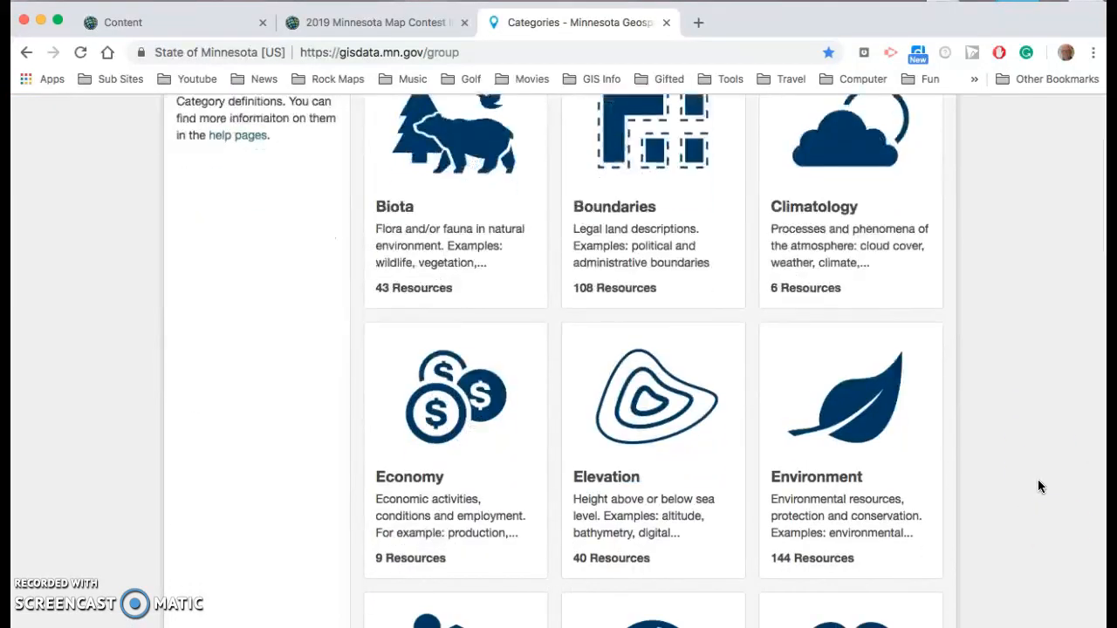
scroll(1038, 479, down, 4)
scroll(1038, 487, down, 7)
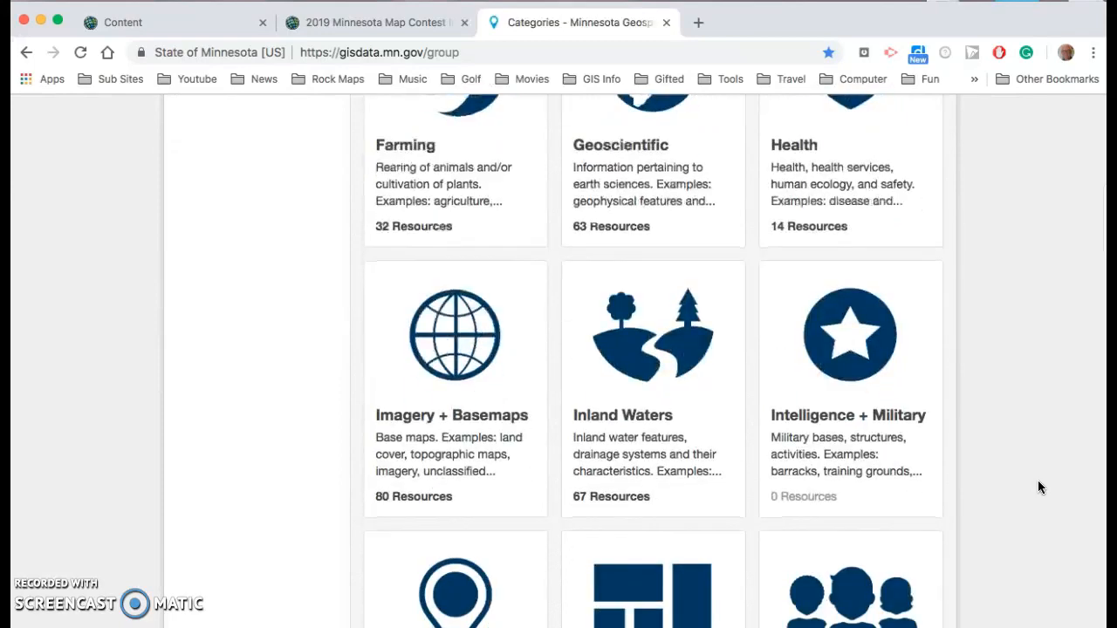
scroll(1037, 487, up, 15)
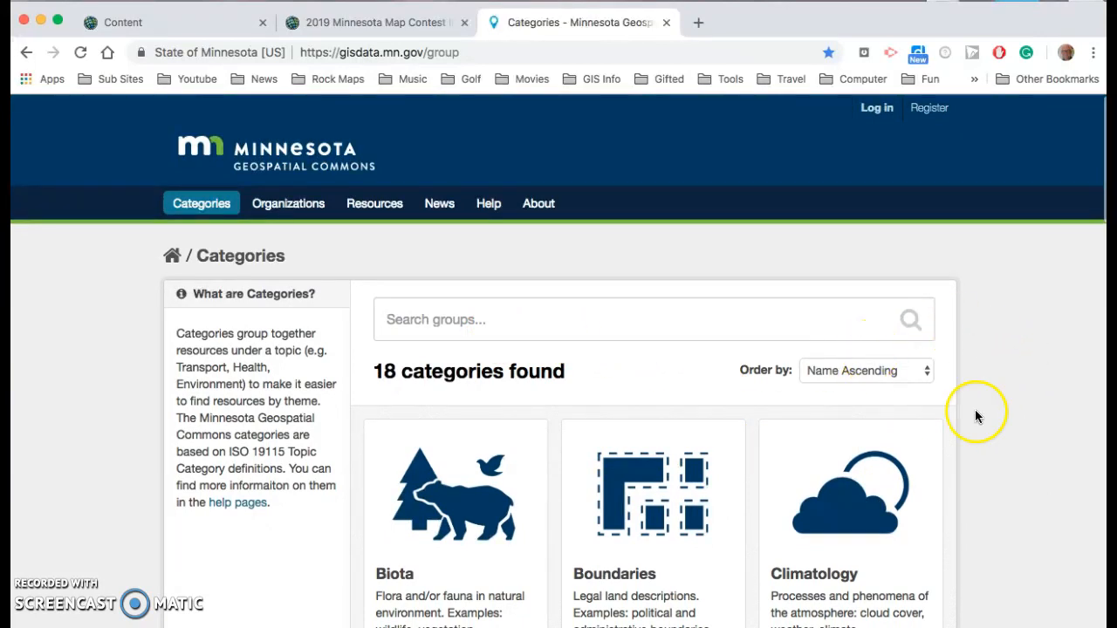
scroll(1030, 455, down, 10)
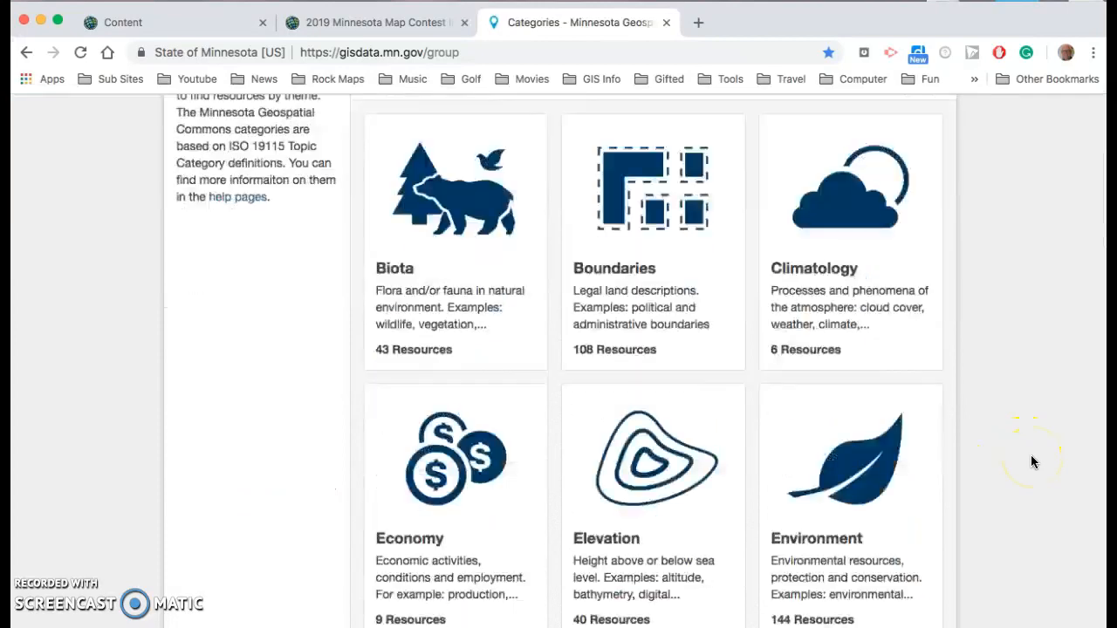
scroll(1025, 463, down, 7)
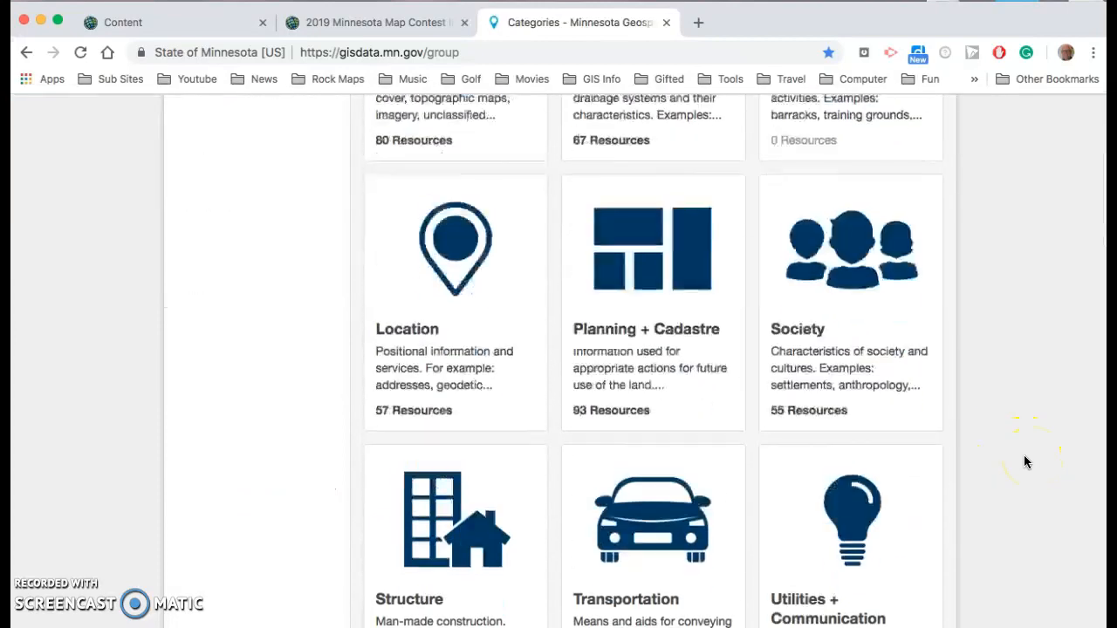
scroll(1024, 463, down, 1)
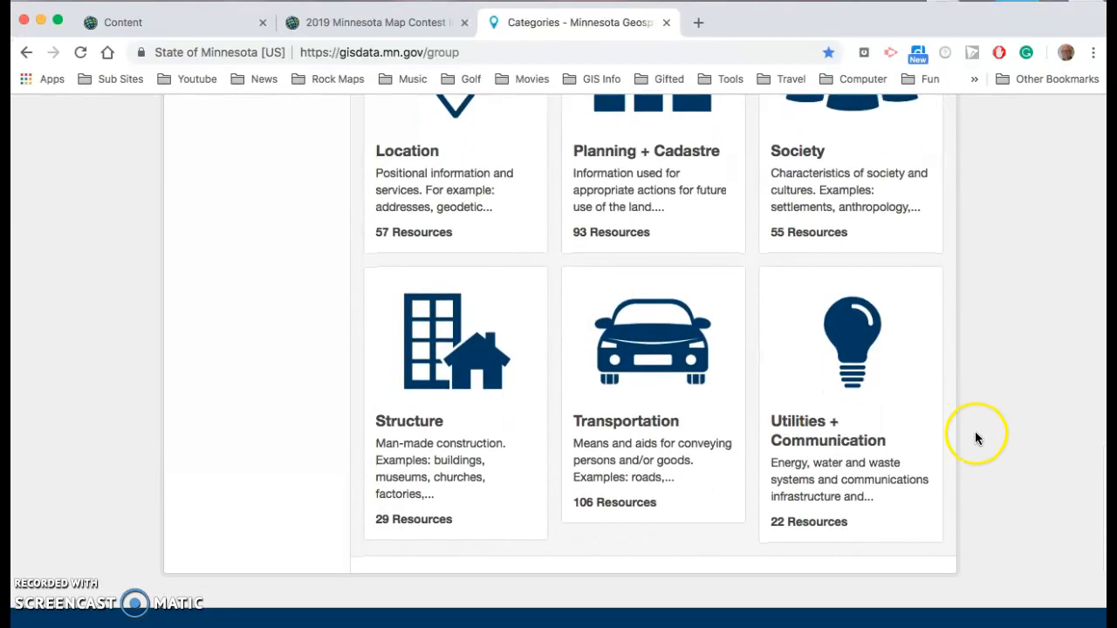
click(859, 350)
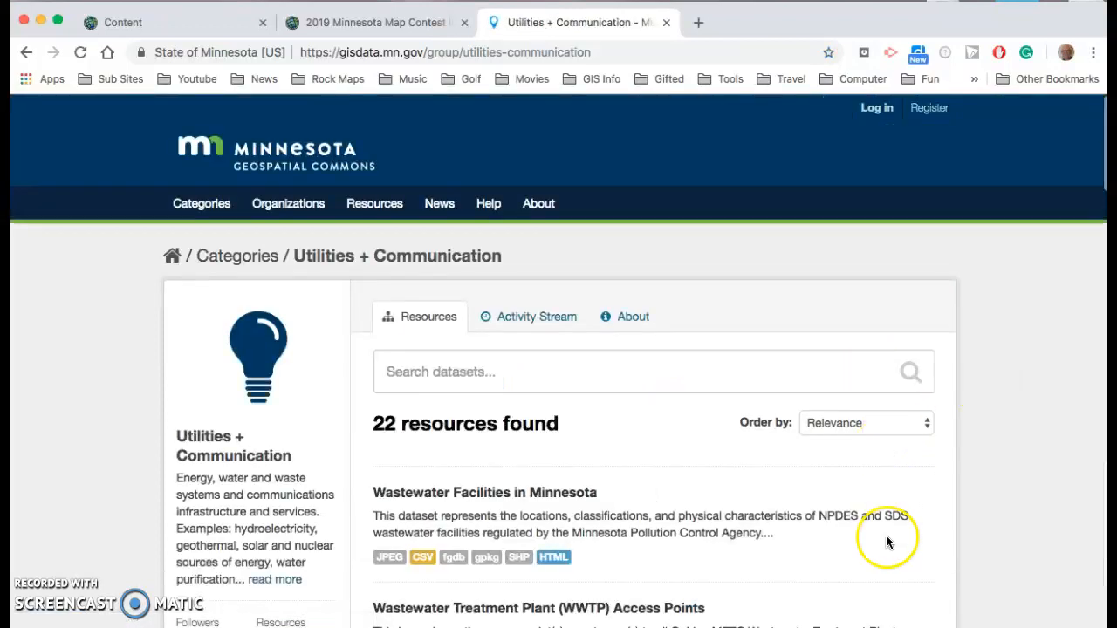
Scroll through the Utilities + Communication resources list to look for a suitable dataset
scroll(889, 535, down, 2)
scroll(888, 536, down, 5)
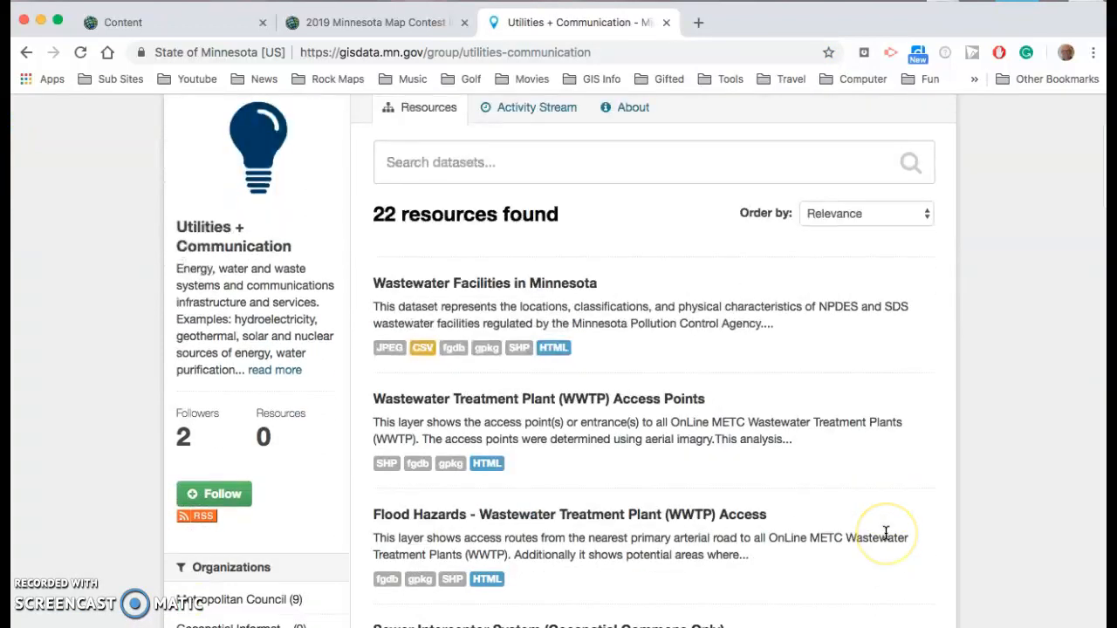
scroll(885, 533, down, 4)
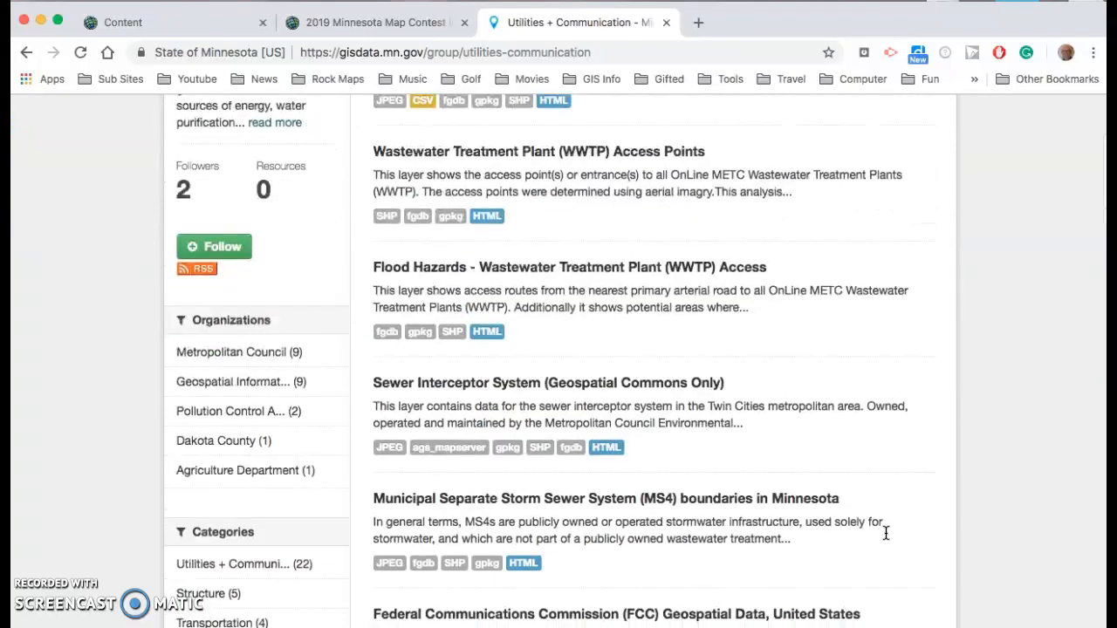
scroll(885, 532, down, 8)
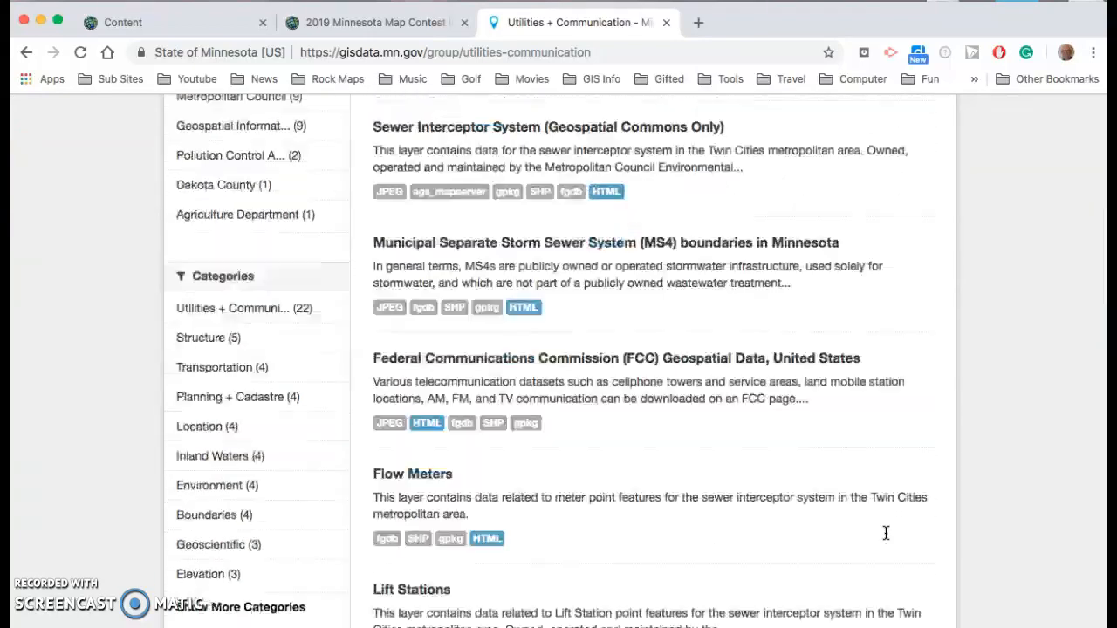
scroll(886, 532, down, 5)
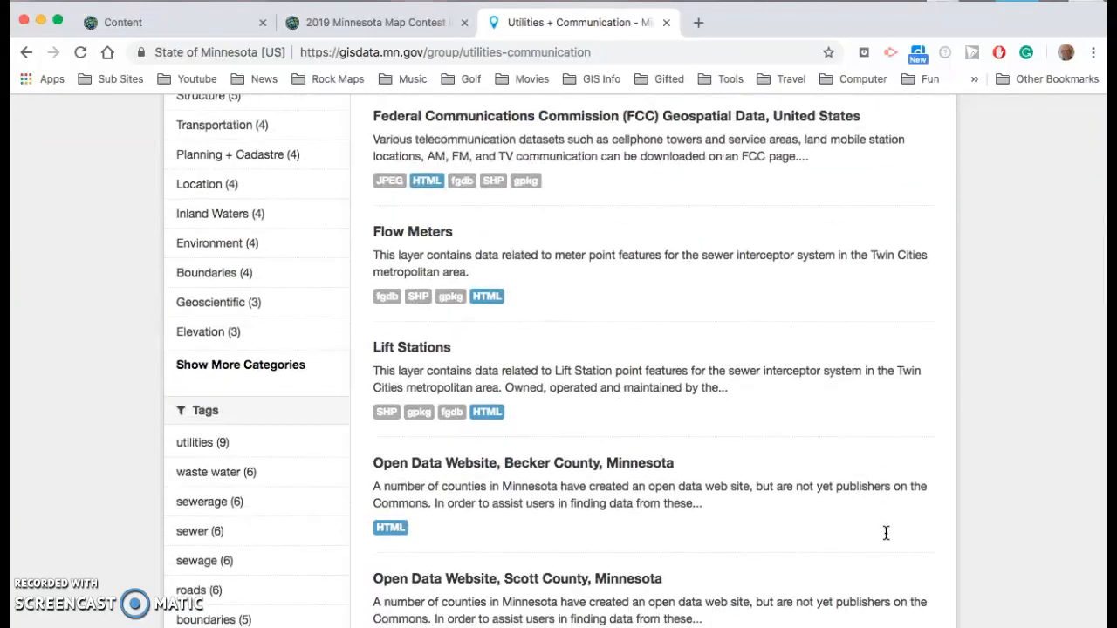
scroll(886, 532, down, 4)
scroll(886, 533, down, 5)
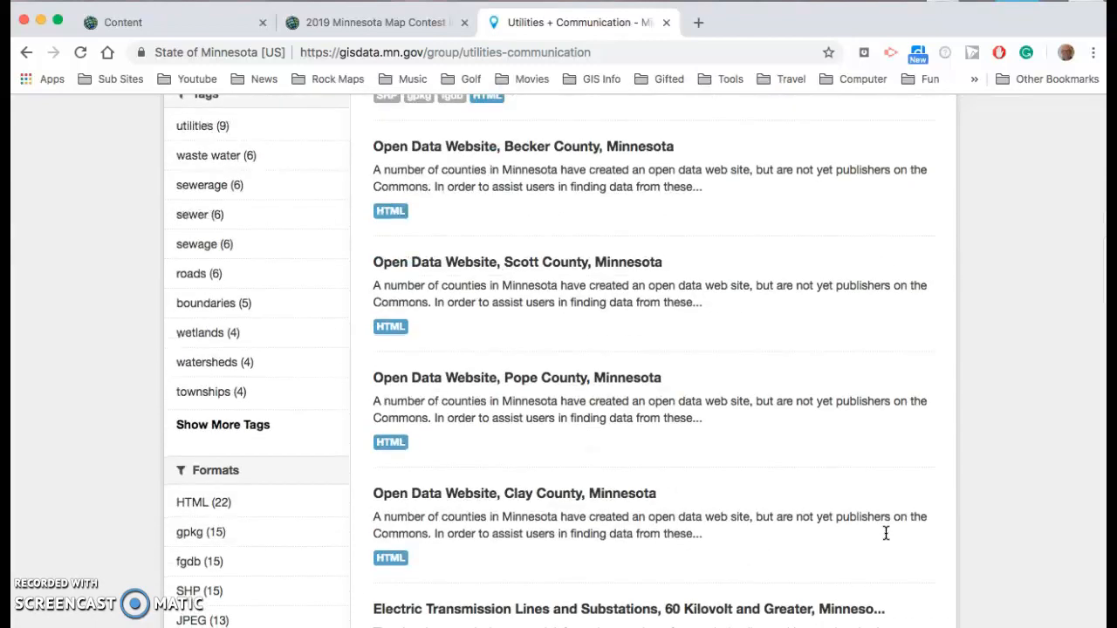
scroll(885, 532, down, 4)
scroll(885, 532, down, 4)
scroll(885, 532, down, 9)
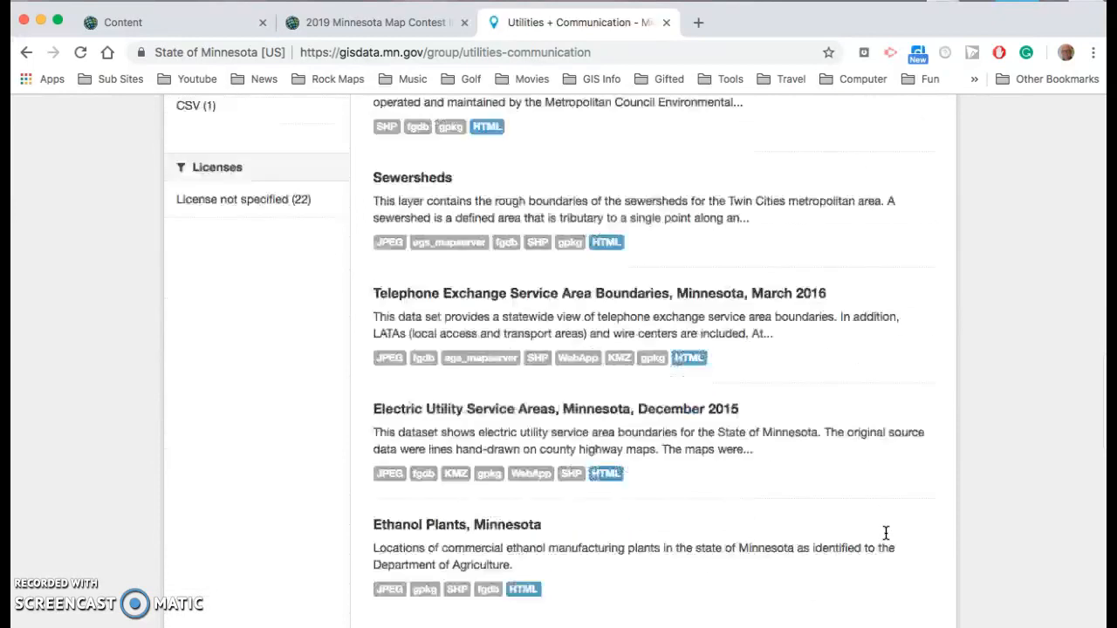
scroll(885, 534, down, 1)
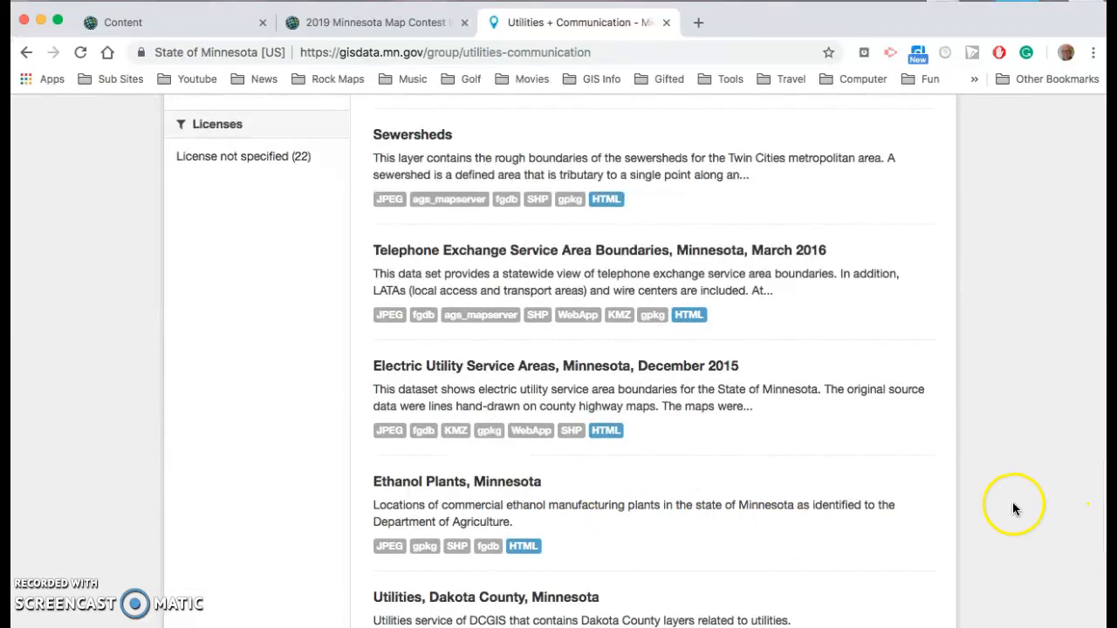
scroll(913, 498, down, 2)
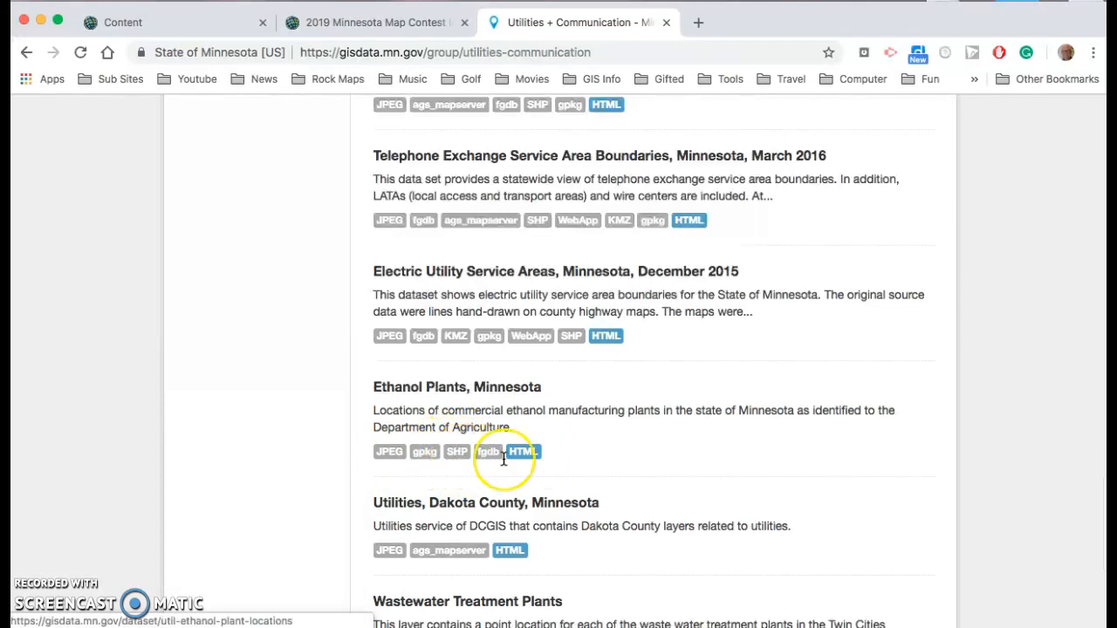
Open the Ethanol Plants, Minnesota dataset and download its Shapefile
click(458, 455)
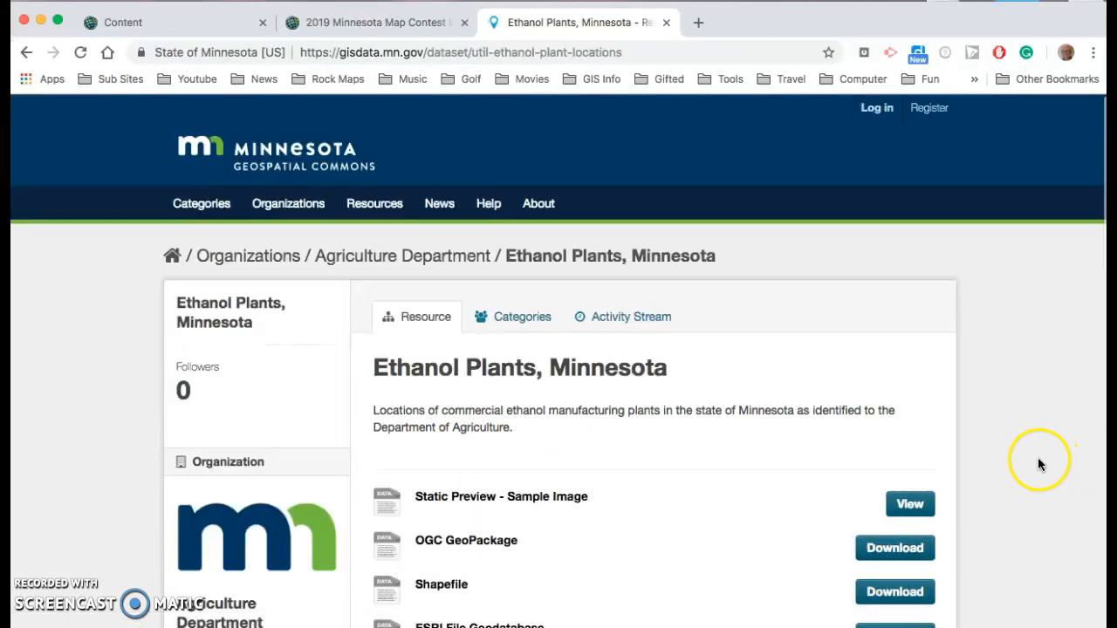
scroll(1013, 460, down, 3)
scroll(1013, 460, down, 3)
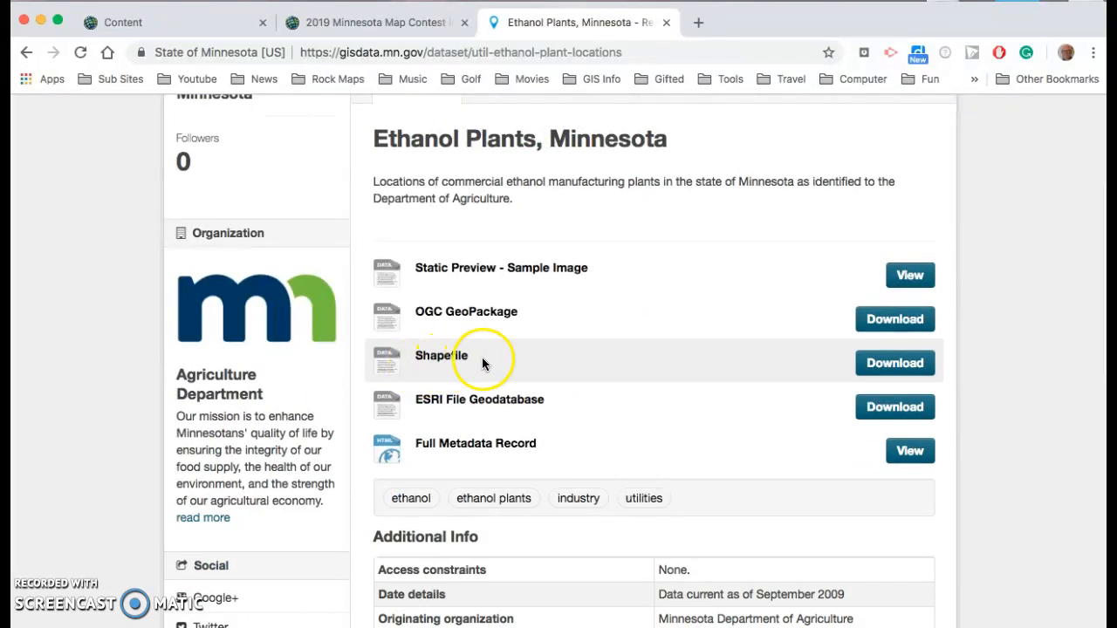
click(896, 364)
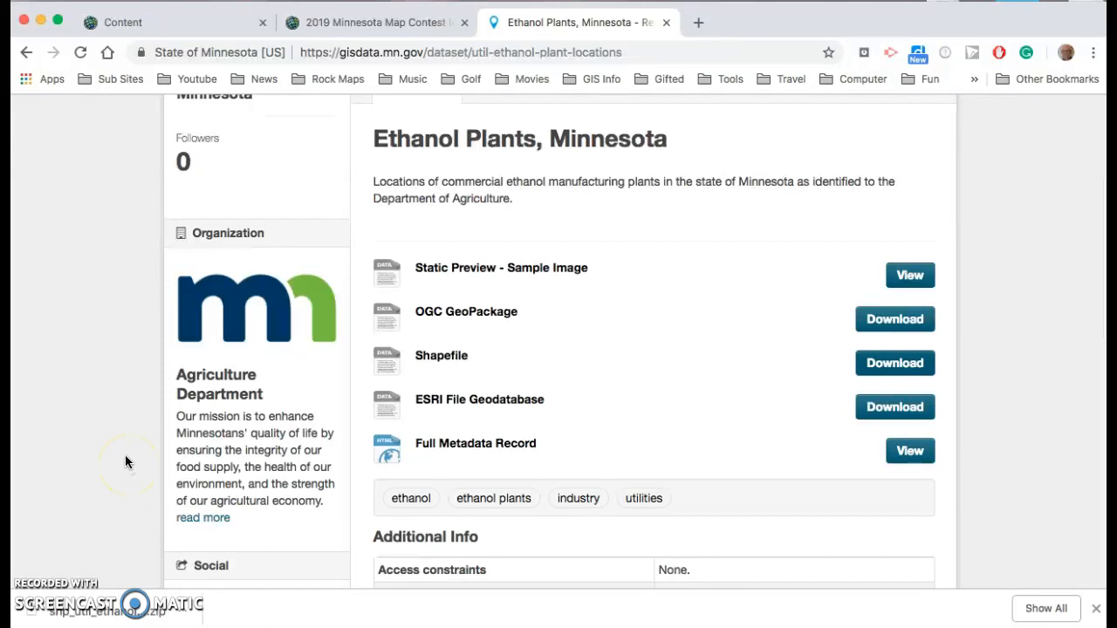
Switch to the ArcGIS Online content page and start adding an item from the computer
click(154, 19)
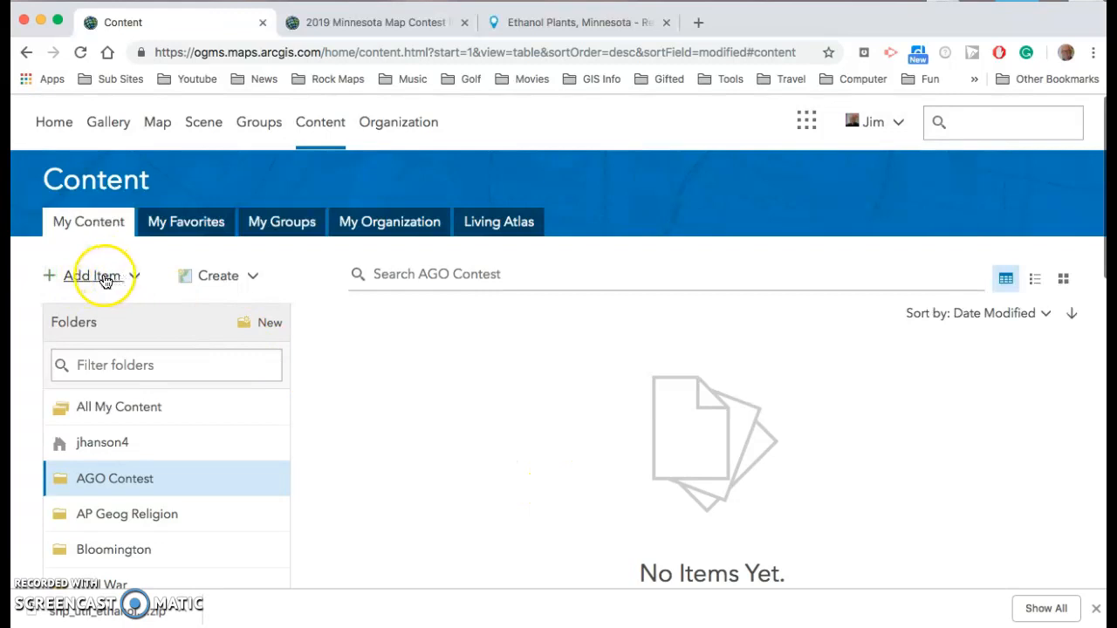
click(134, 277)
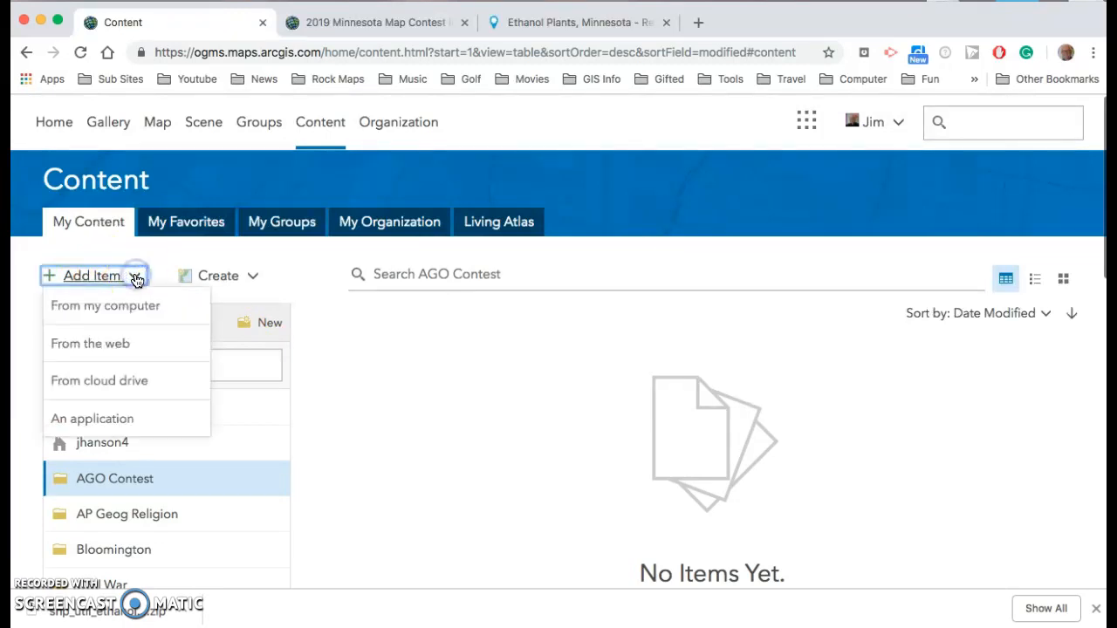
click(100, 308)
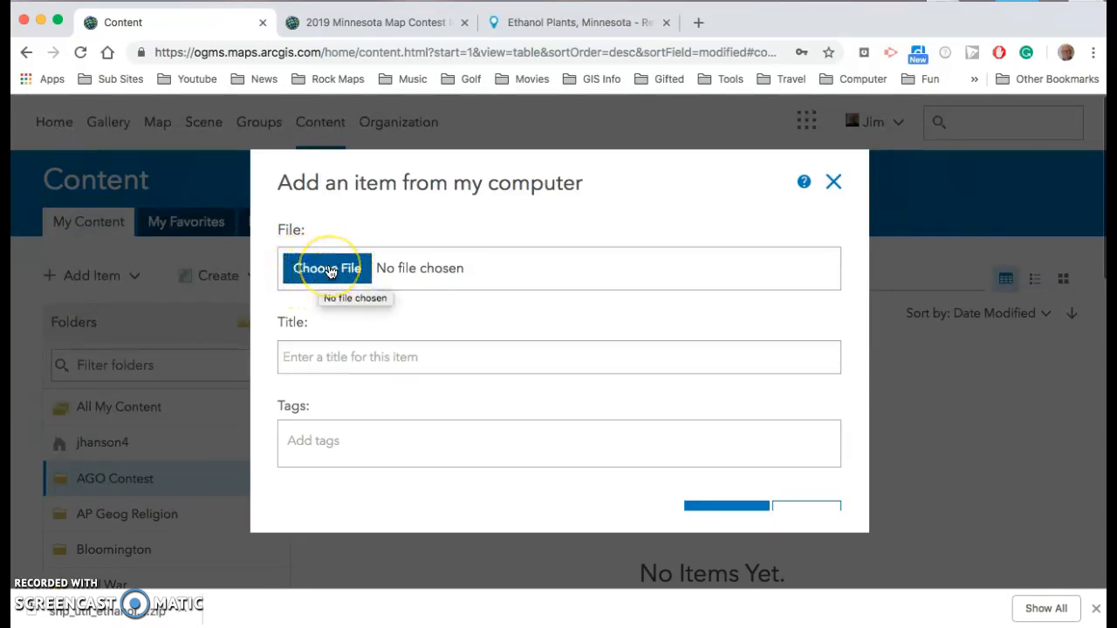
Choose shp_util_ethanol_plant_locations.zip from the Desktop as the item's file
click(329, 271)
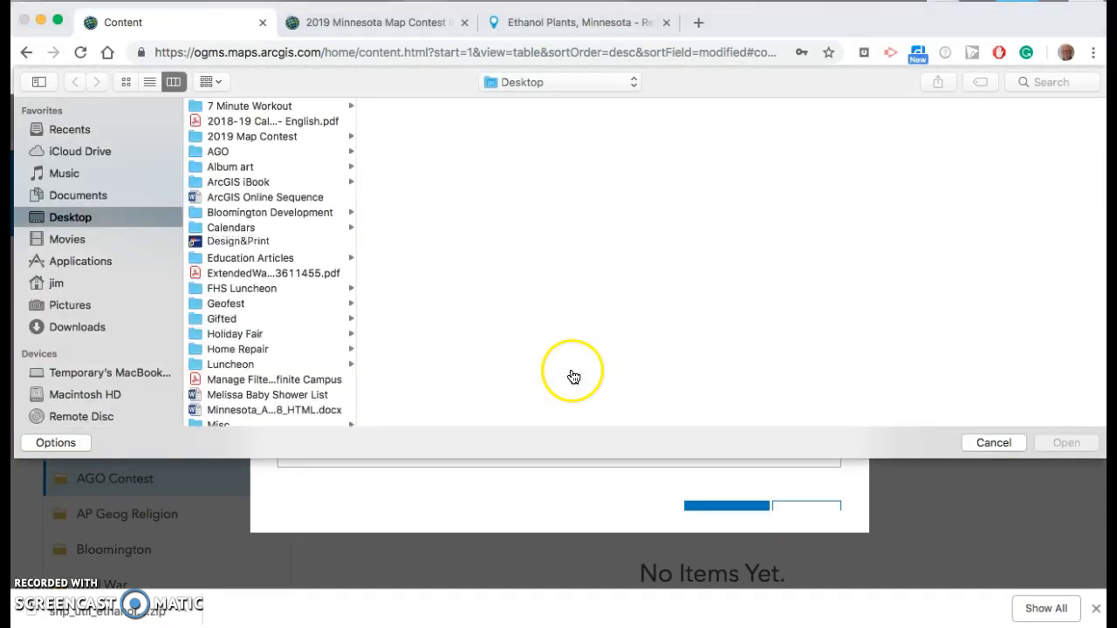
scroll(251, 353, down, 4)
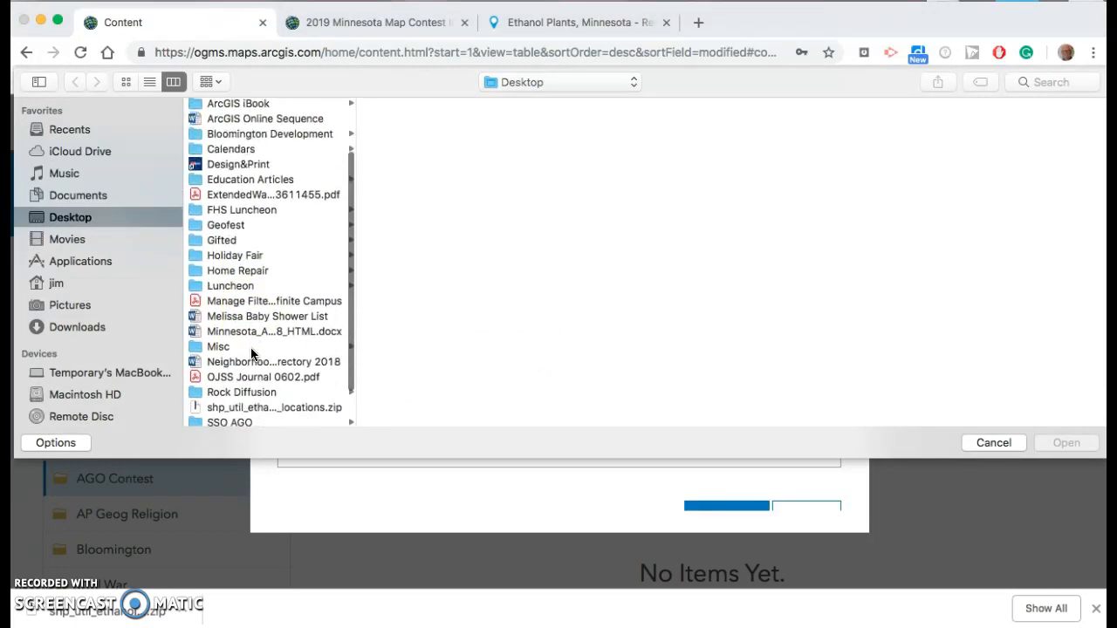
scroll(251, 353, down, 2)
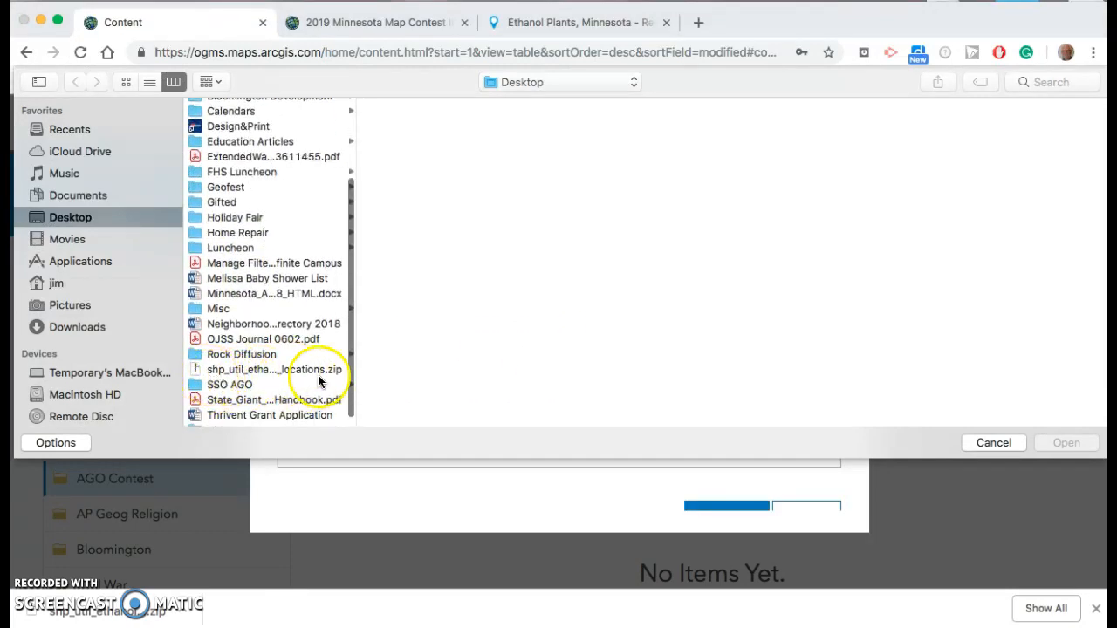
drag(357, 370, 423, 374)
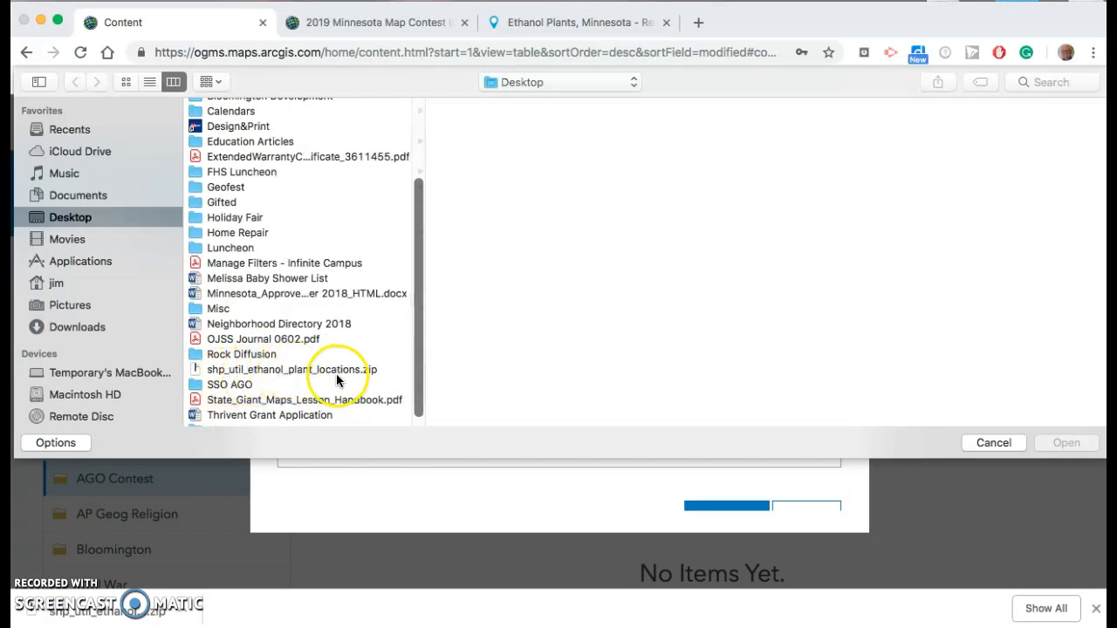
click(200, 371)
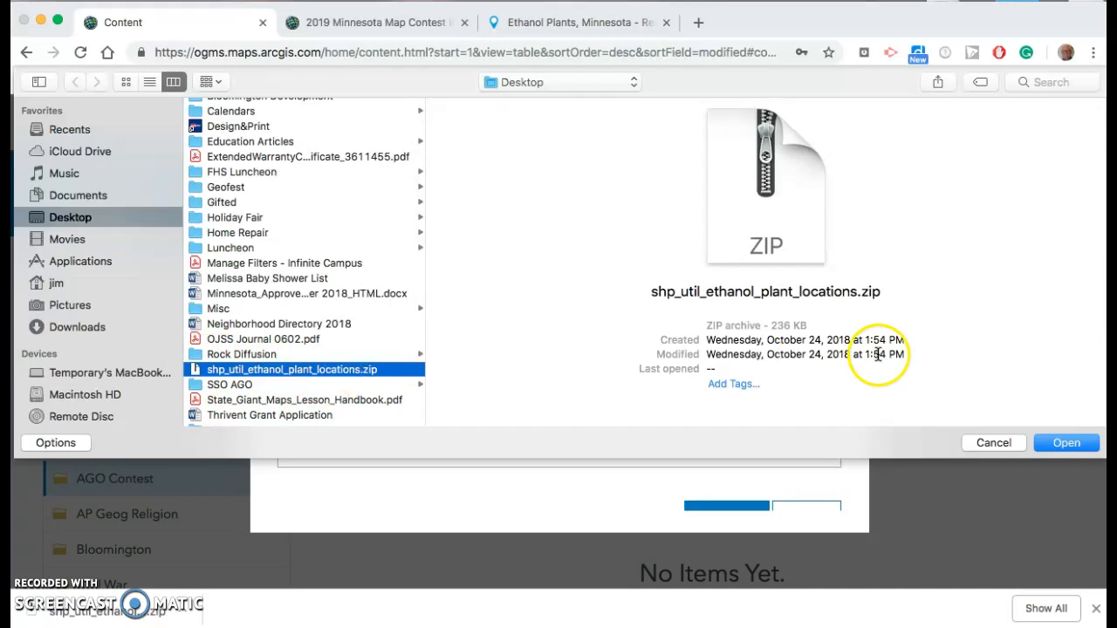
click(1066, 442)
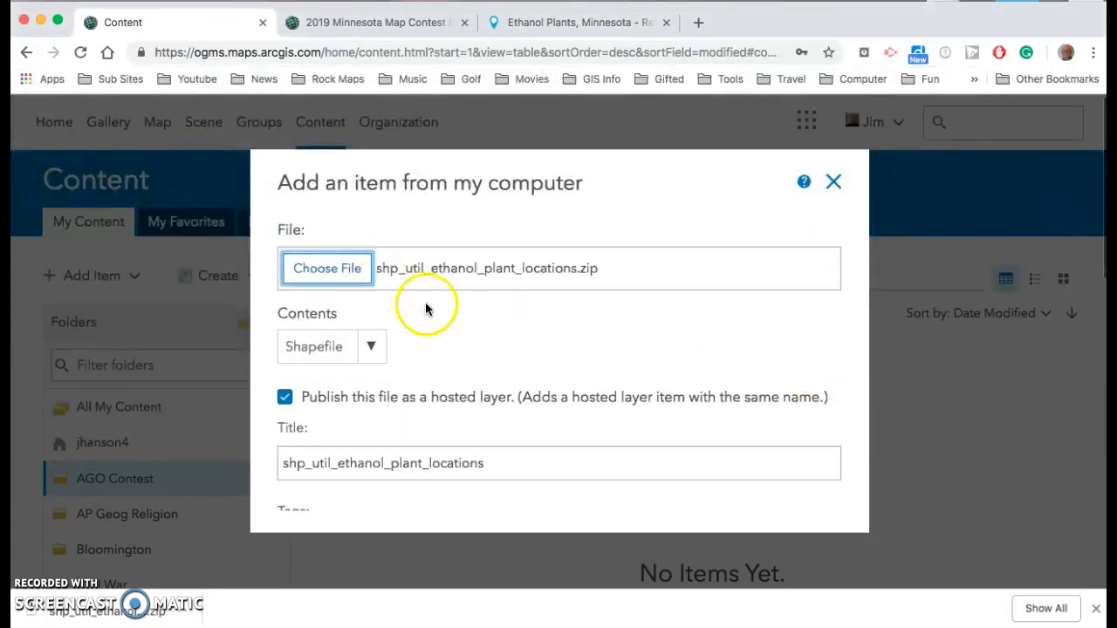
Add the tag ethanol to the new item
scroll(424, 309, down, 3)
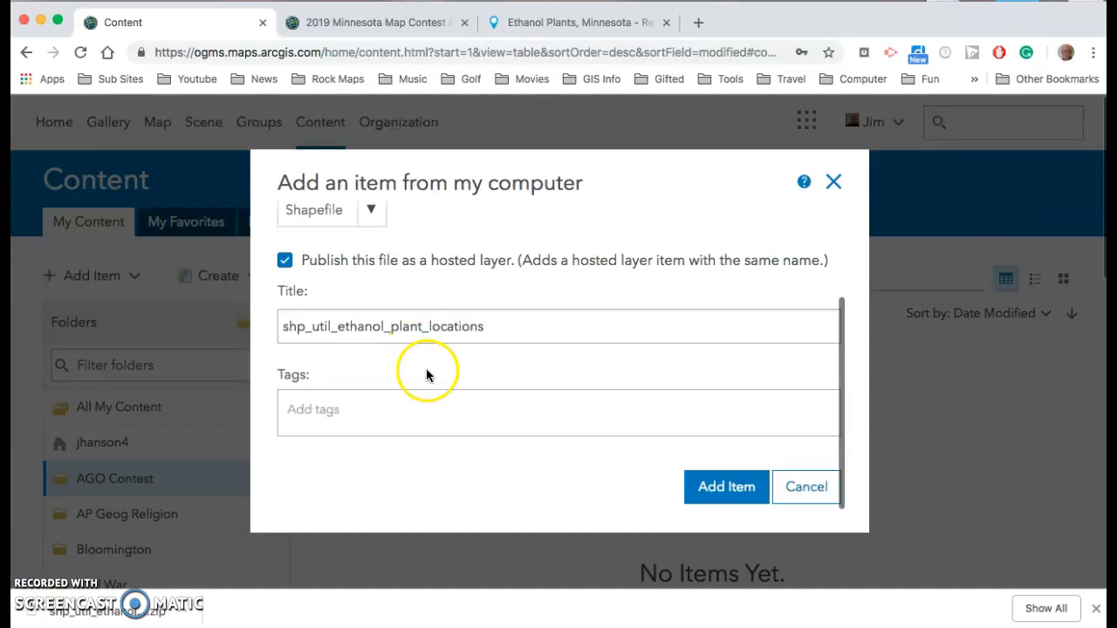
click(348, 415)
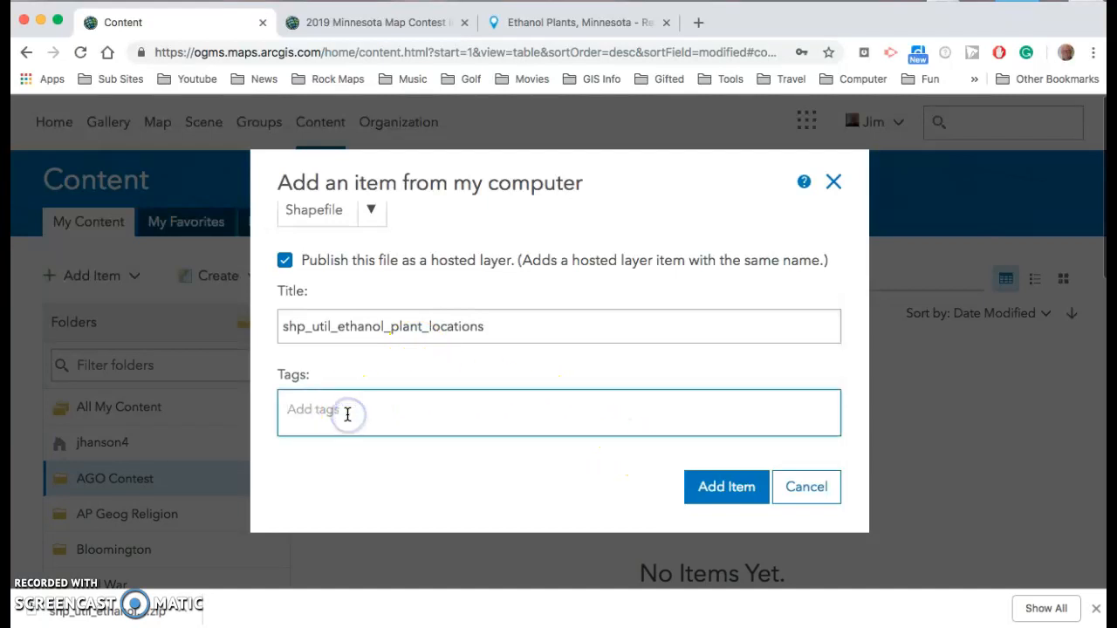
text(e)
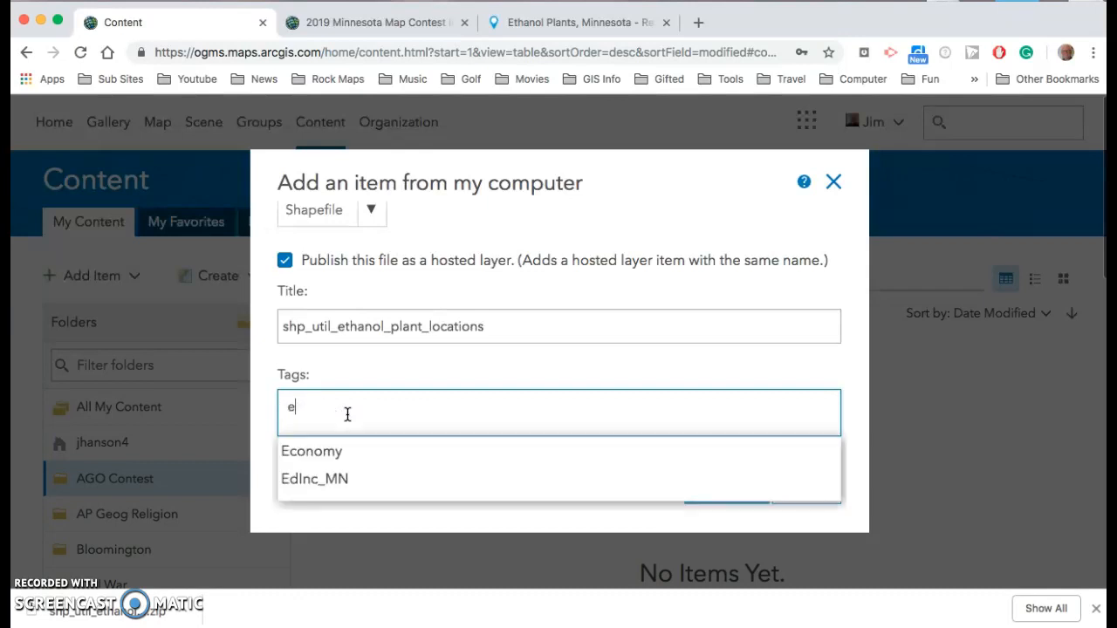
text(t)
key(BackSpace)
text(thanol)
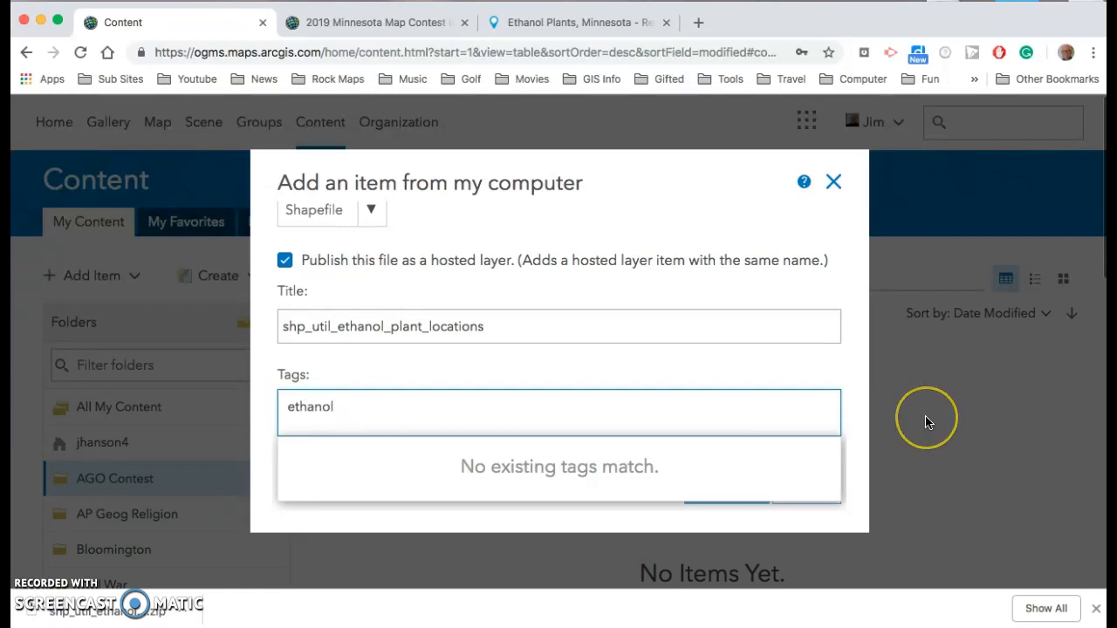
key(Return)
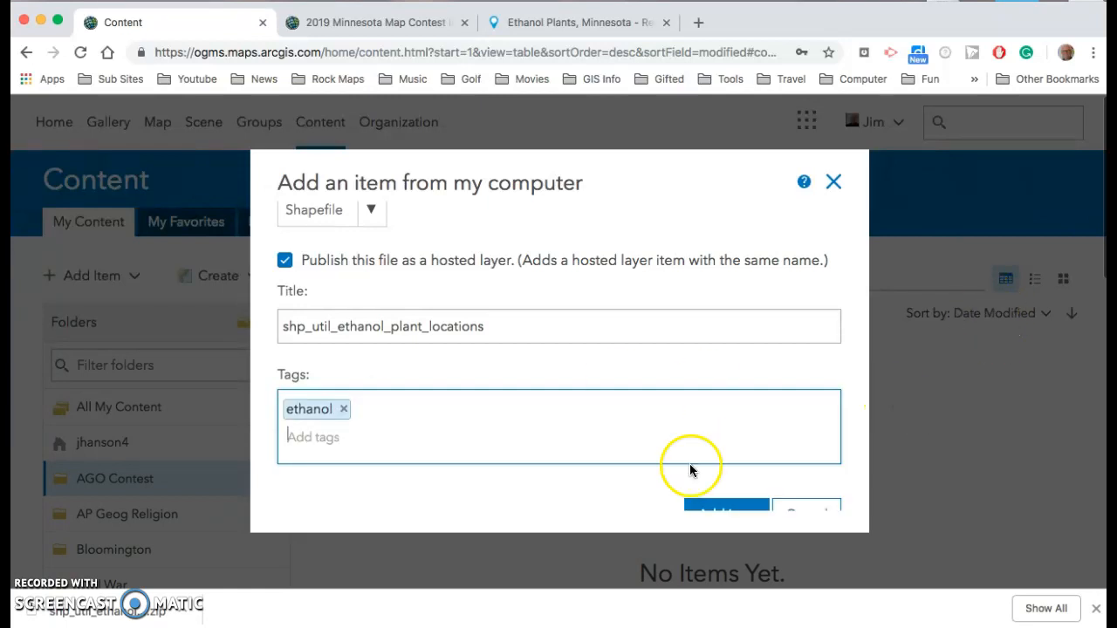
scroll(611, 486, down, 1)
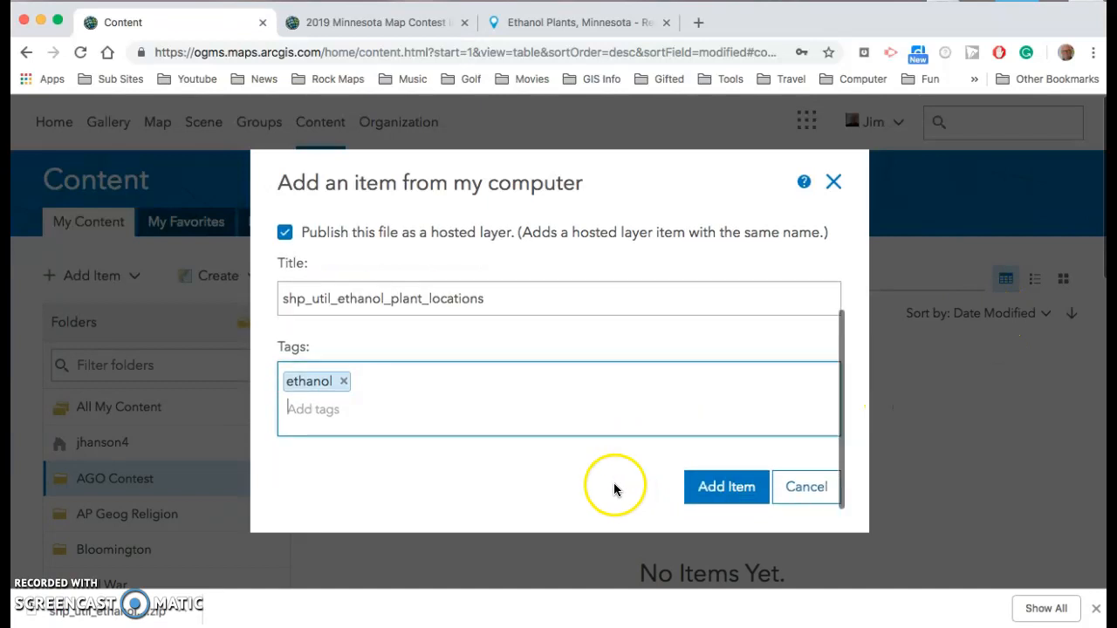
Add the item as a hosted layer and open it in Map Viewer
click(715, 494)
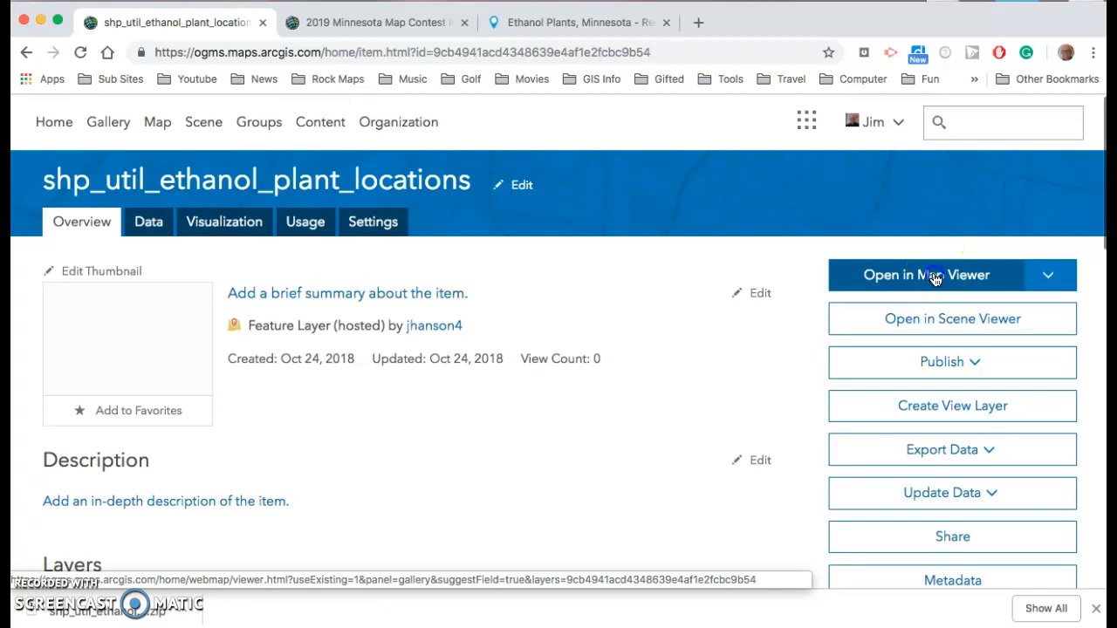
click(936, 277)
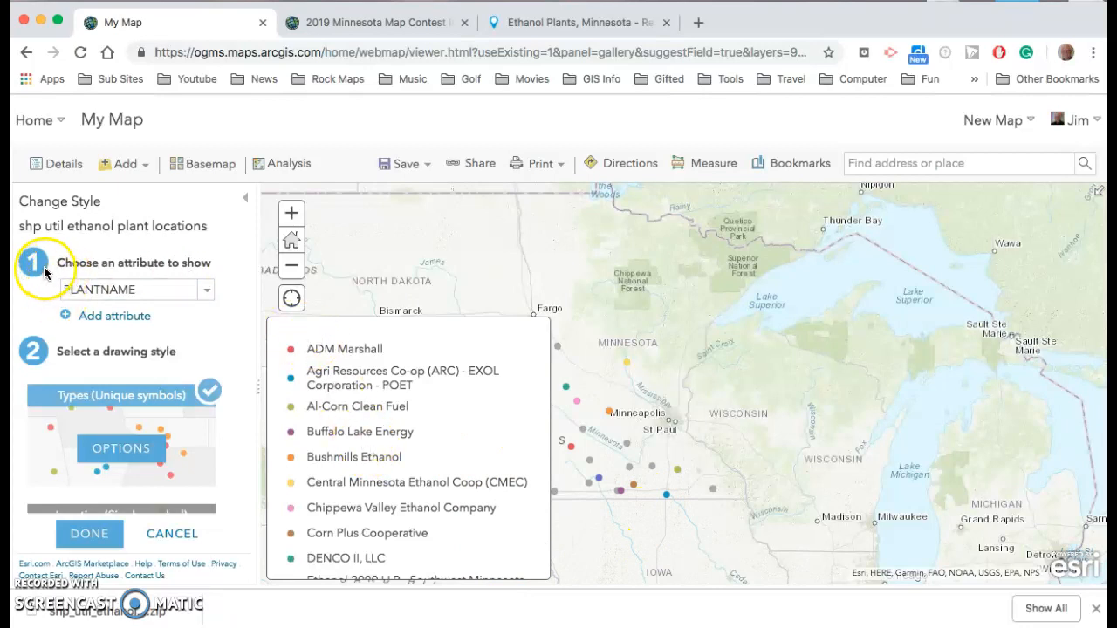
Change the layer's style to show location only and open the single-symbol options
click(207, 293)
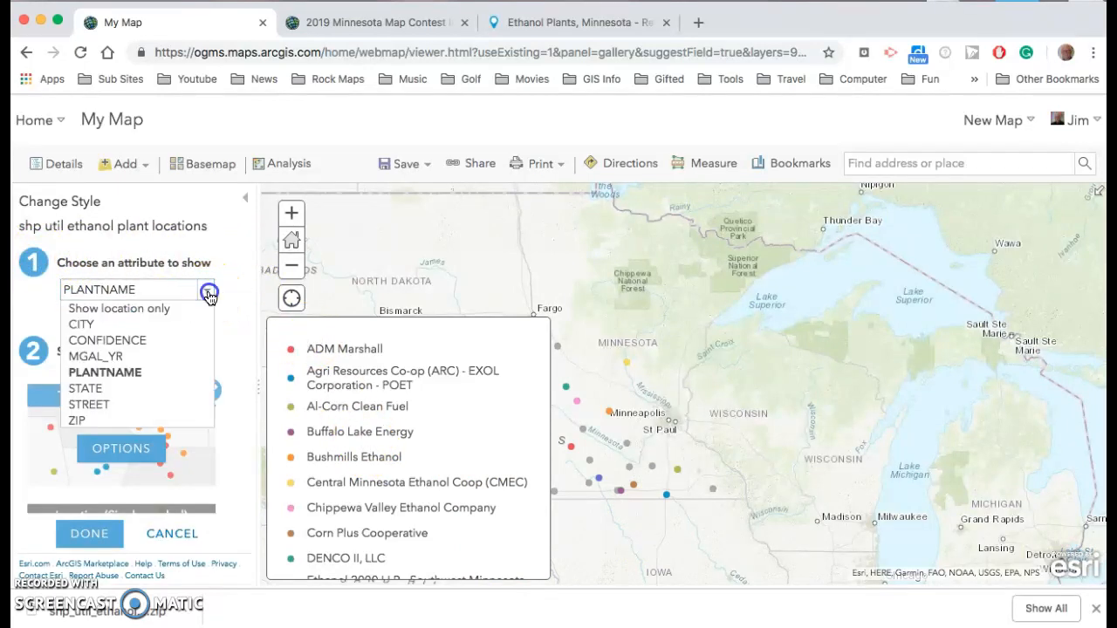
click(160, 310)
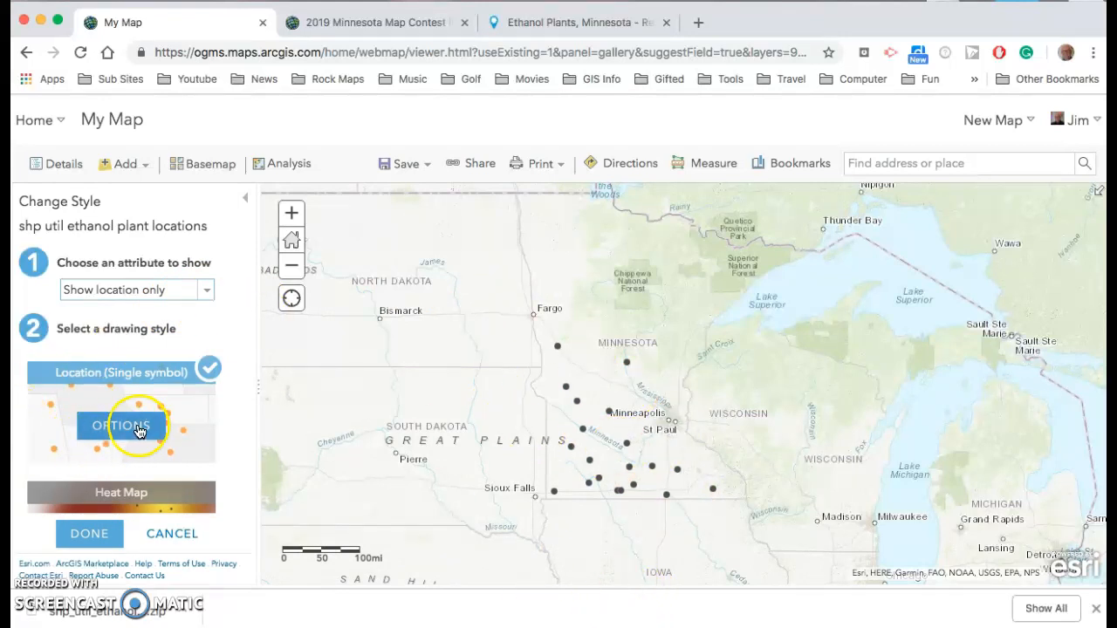
click(122, 425)
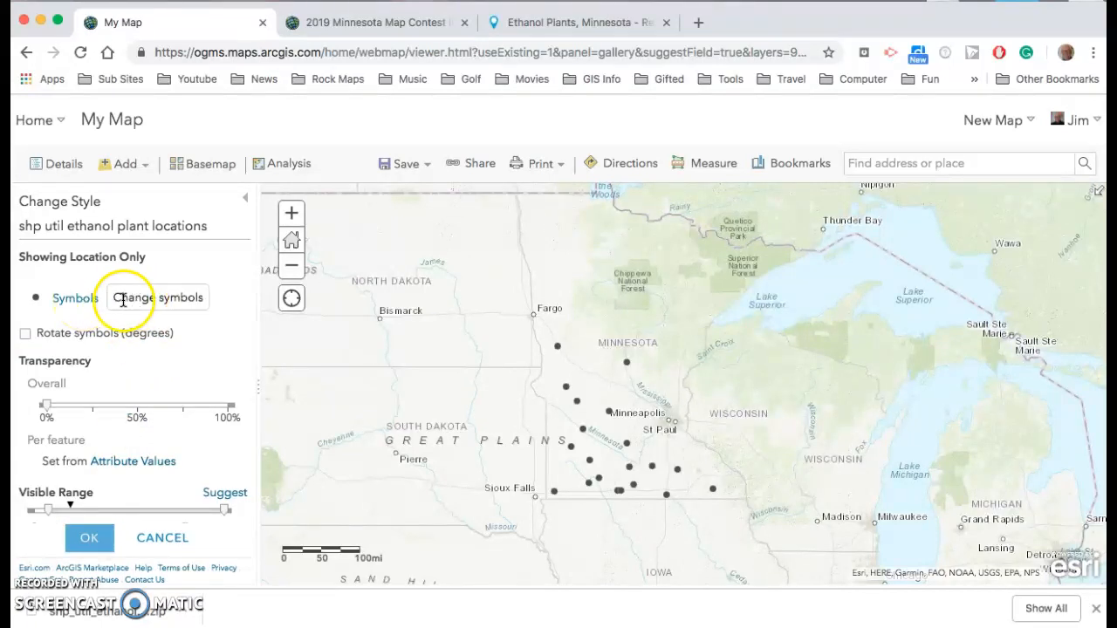
Replace the point symbol with a yellow factory icon from People Places at size 25 px and apply the style
click(76, 299)
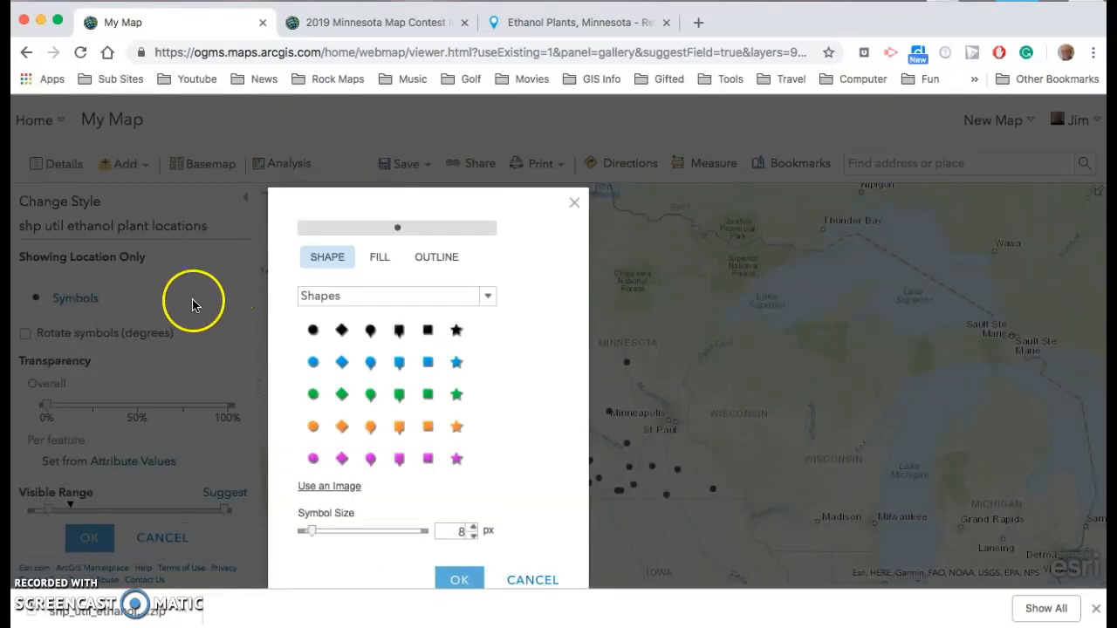
click(490, 300)
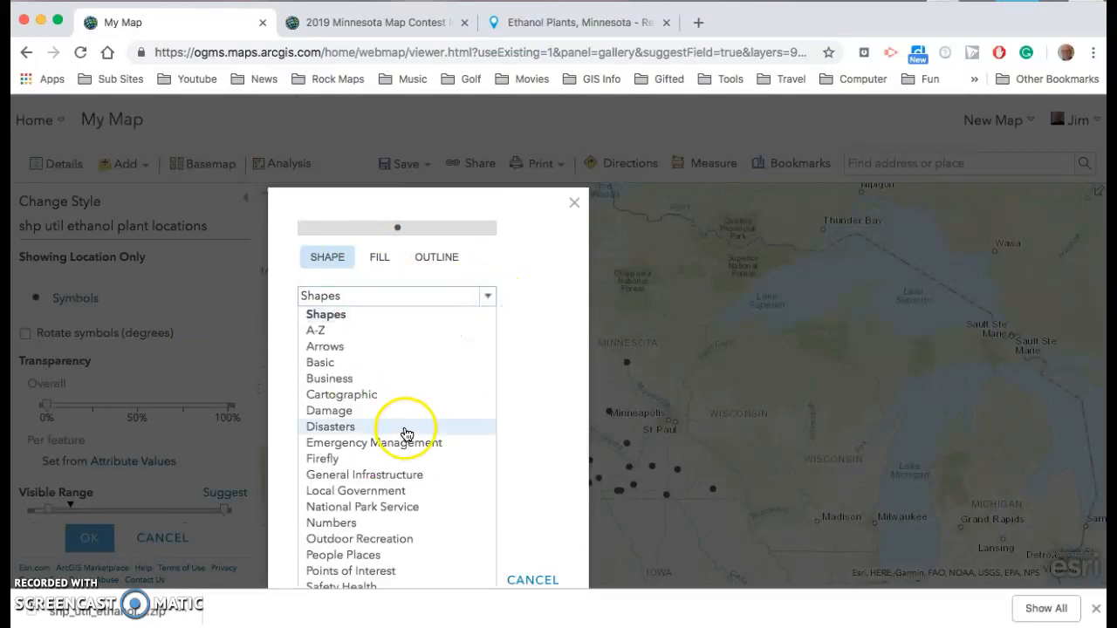
scroll(407, 444, down, 1)
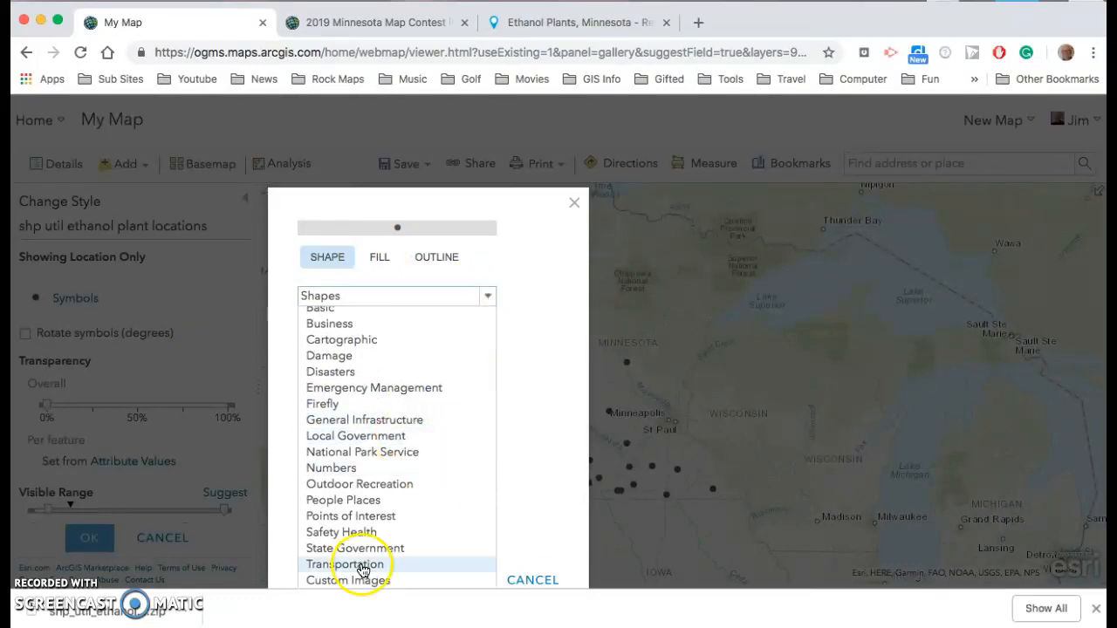
click(358, 499)
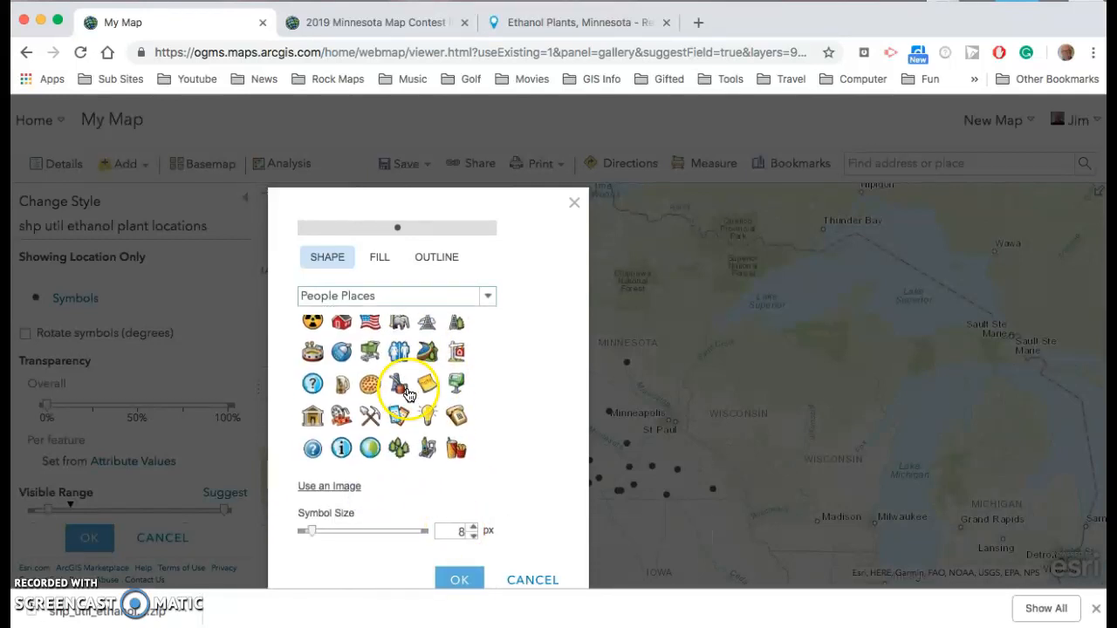
scroll(408, 394, down, 2)
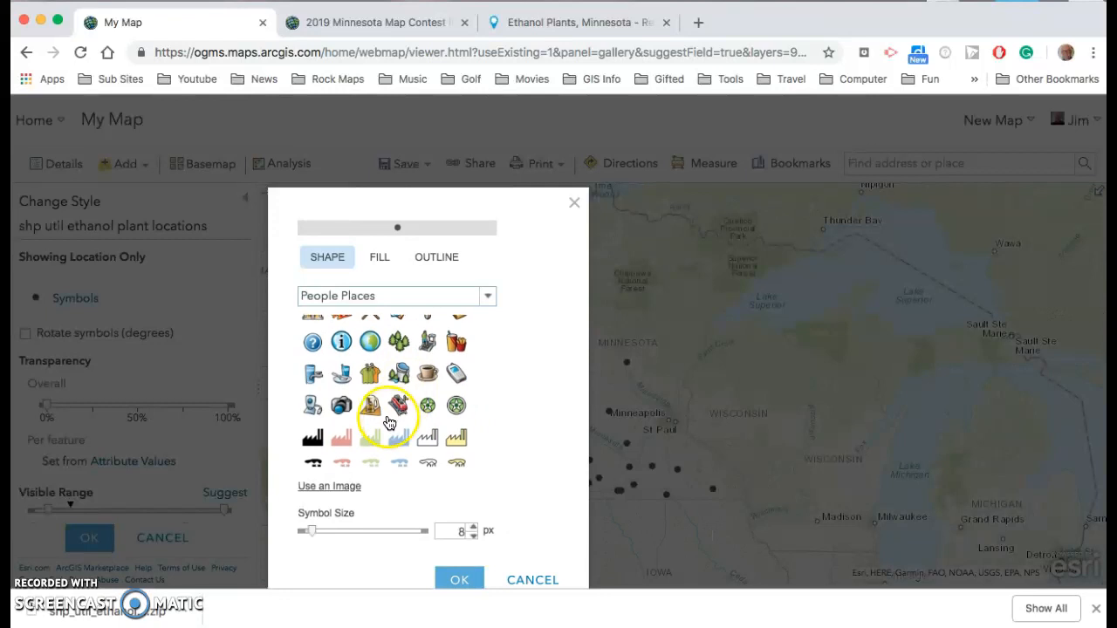
scroll(389, 423, down, 2)
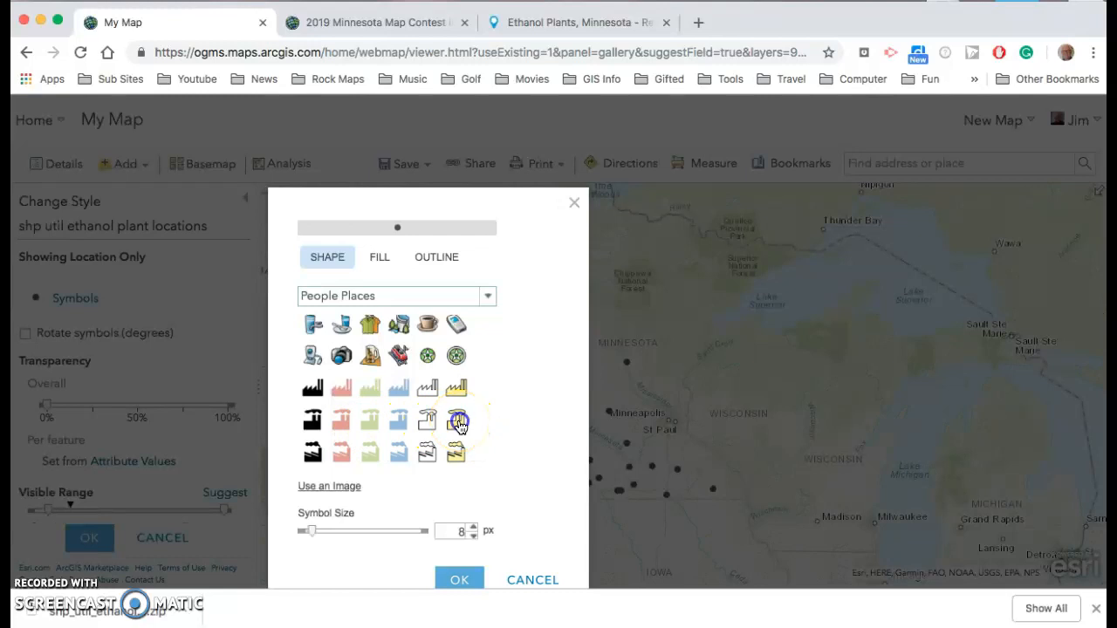
click(458, 422)
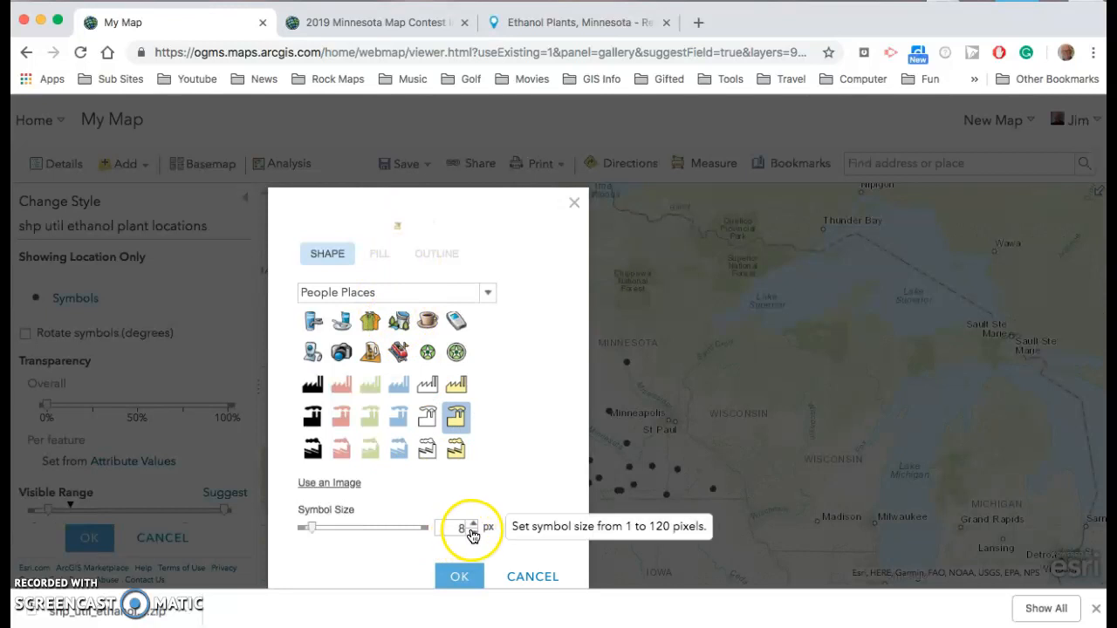
drag(311, 531, 328, 523)
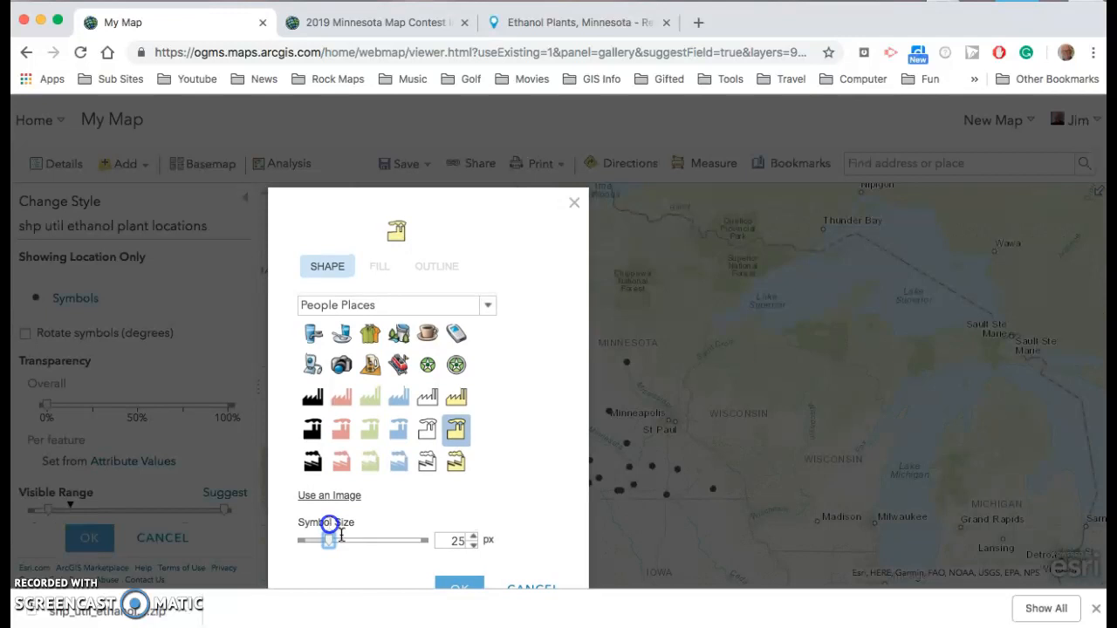
click(463, 583)
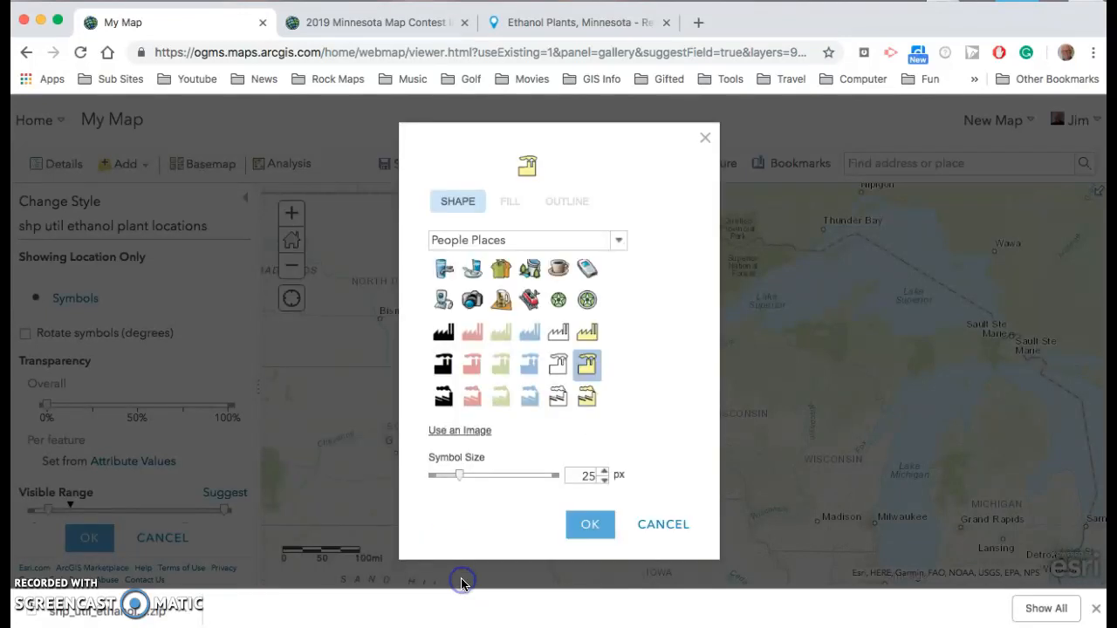
click(599, 526)
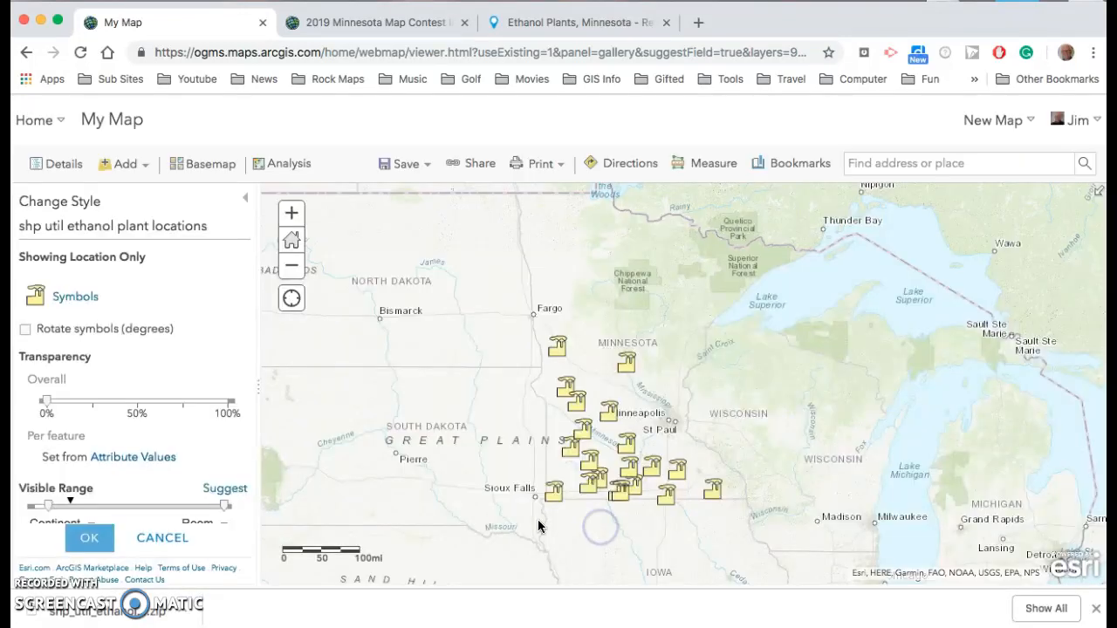
click(92, 539)
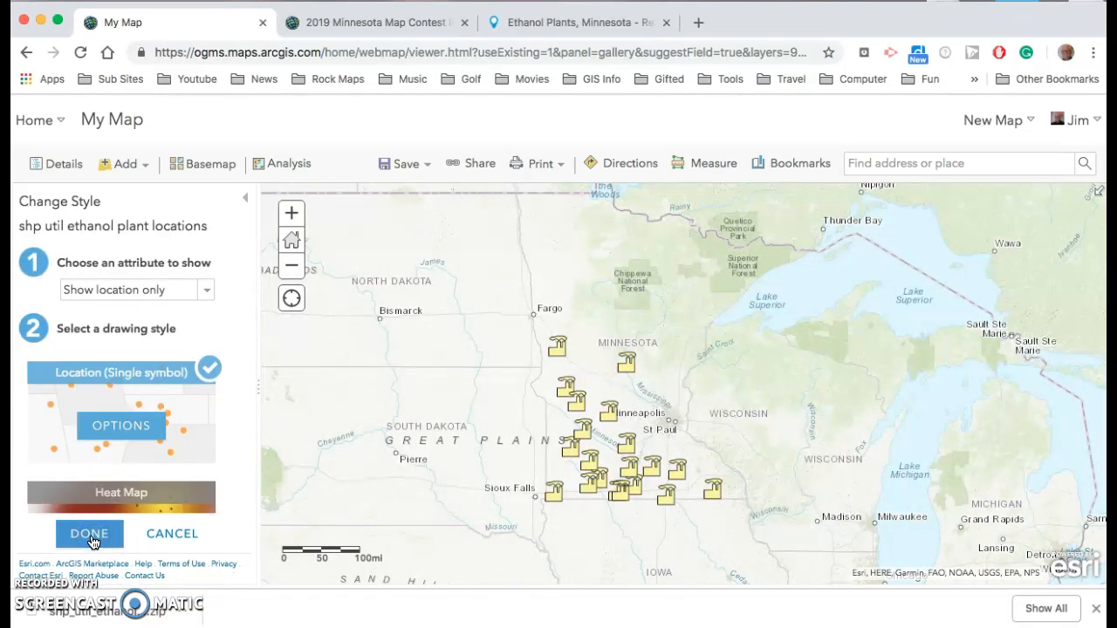
click(91, 536)
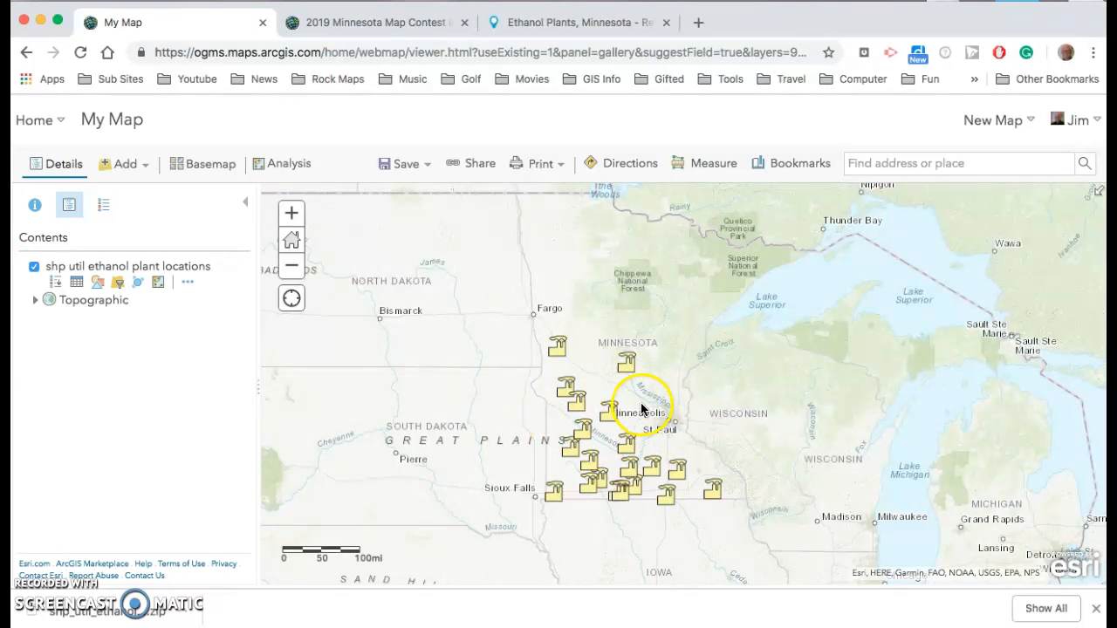
Zoom into northern Minnesota and inspect an ethanol plant's pop-up
click(291, 212)
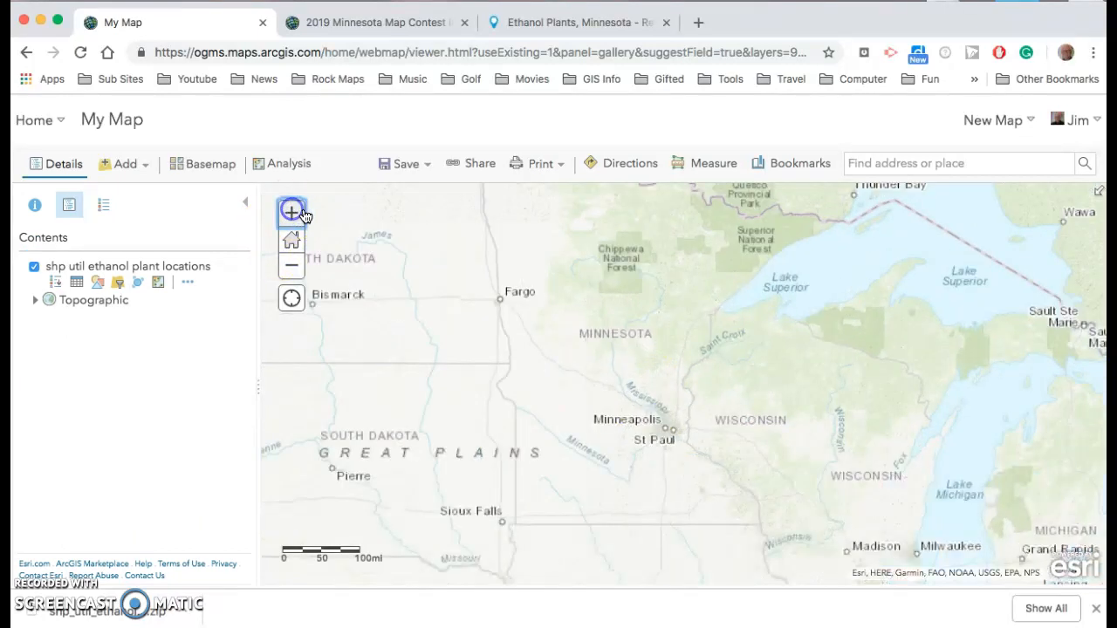
click(432, 312)
drag(775, 289, 780, 440)
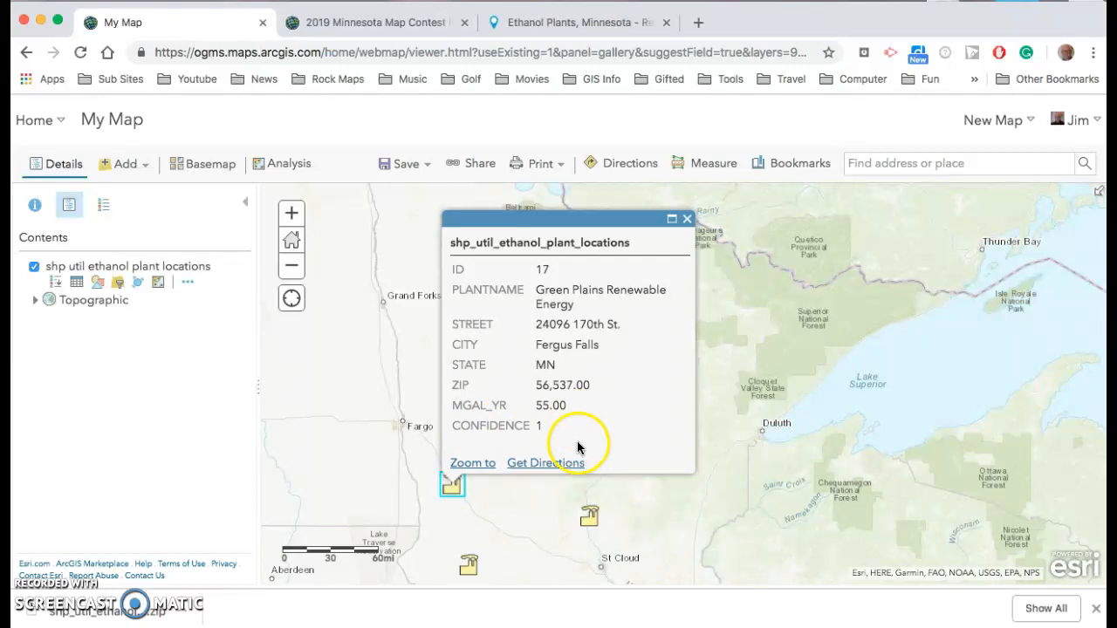
click(687, 219)
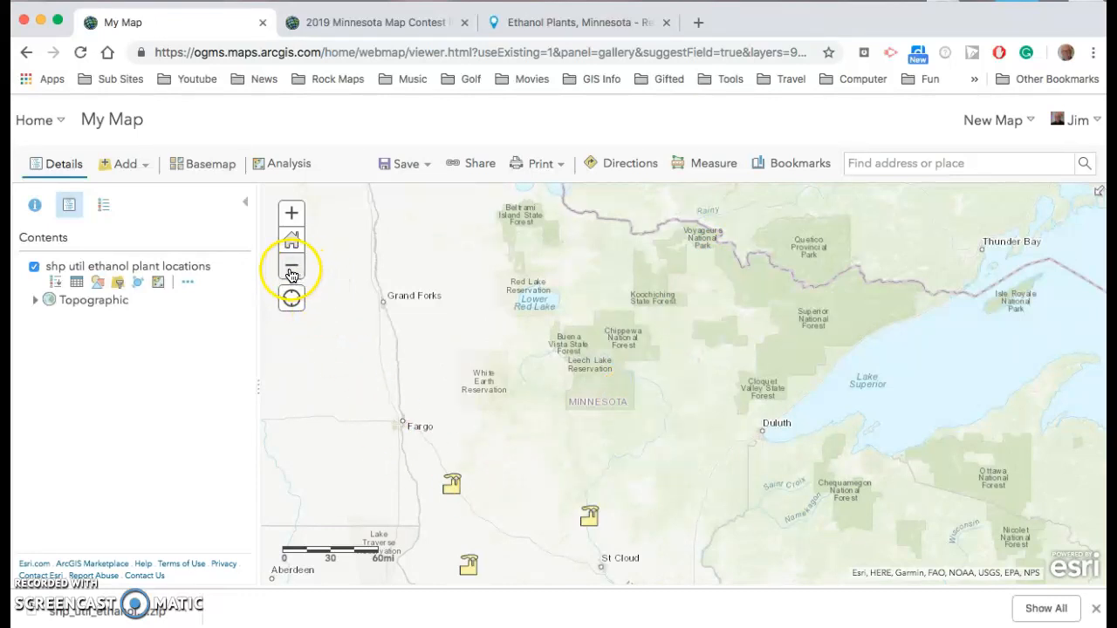
Configure the layer's pop-up and set its title to the {PLANTNAME} field
click(190, 285)
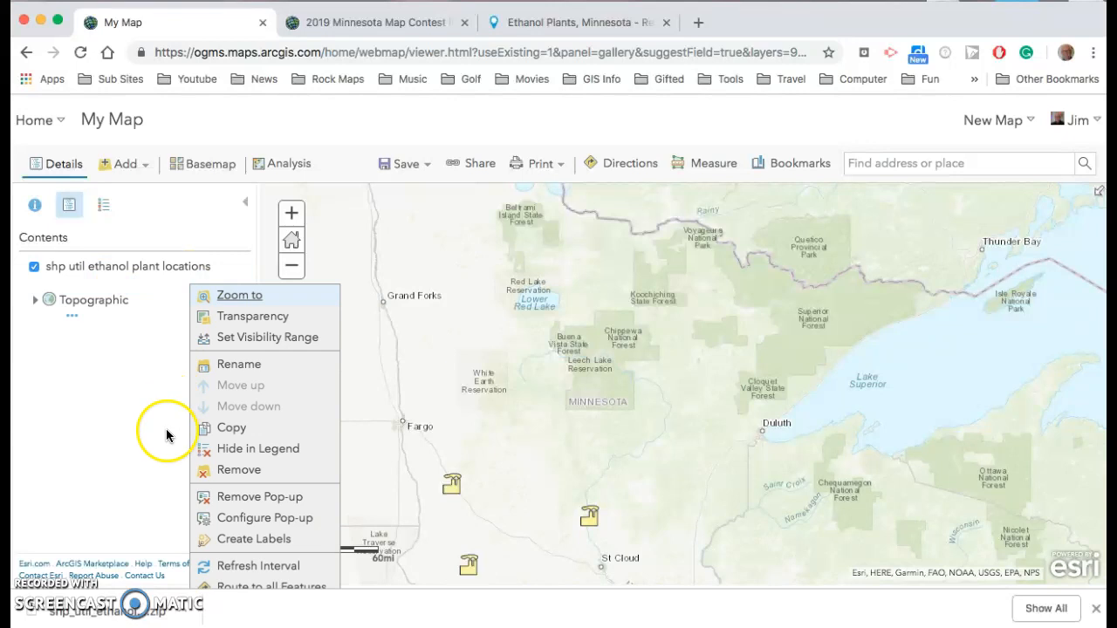
click(255, 520)
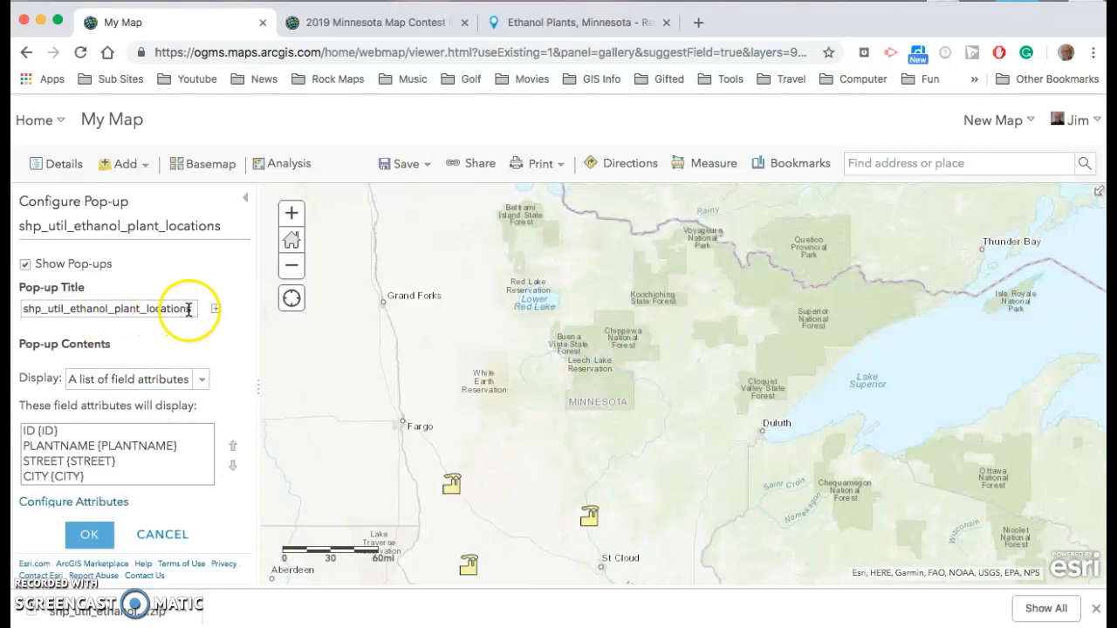
drag(190, 309, 16, 314)
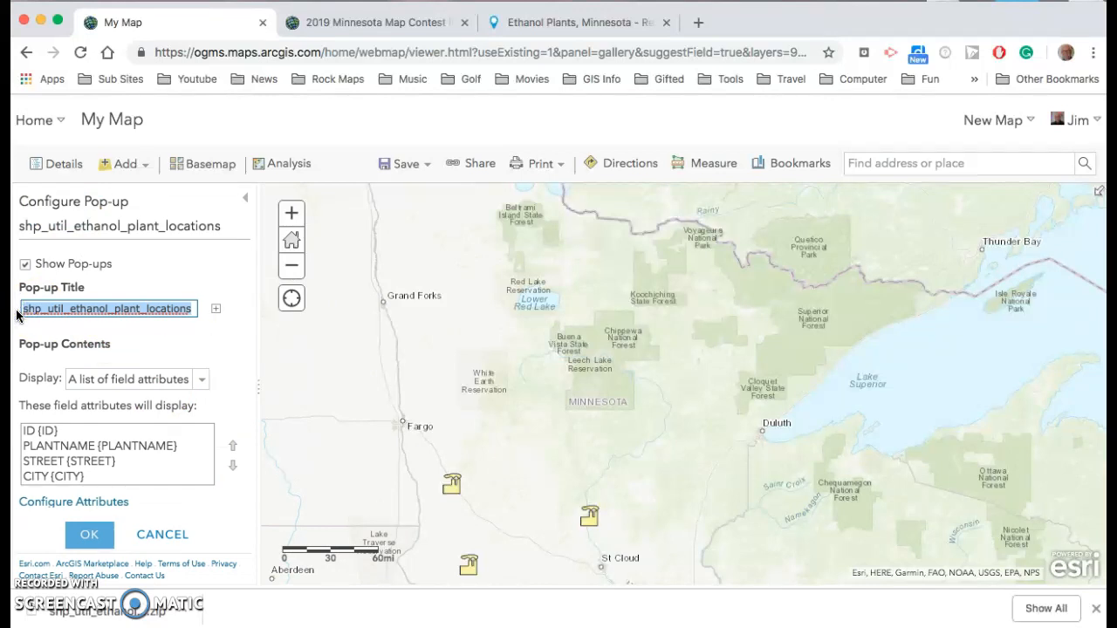
key(BackSpace)
click(216, 310)
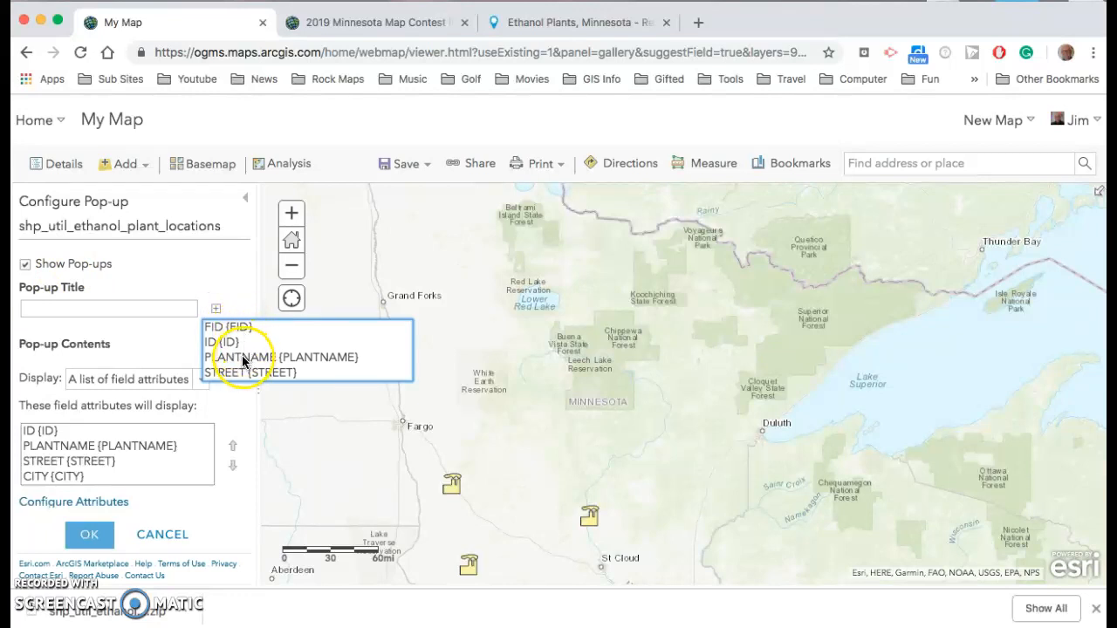
click(244, 358)
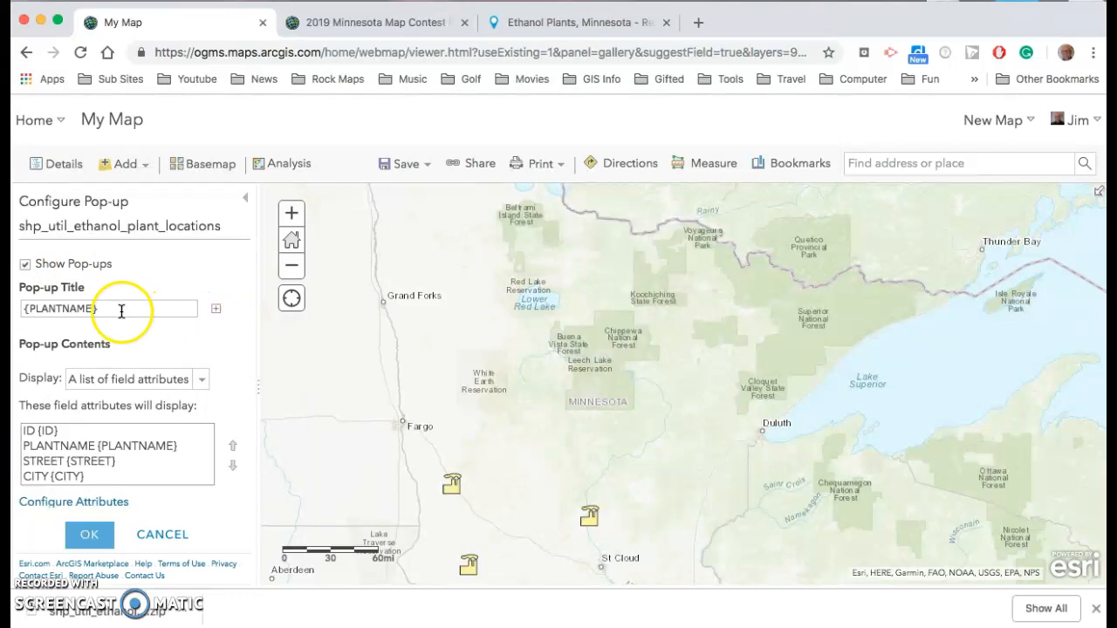
Hide the ID and PLANTNAME fields in the pop-up, alias MGAL_YR as Millions of Gallons/year, and save the pop-up
click(77, 505)
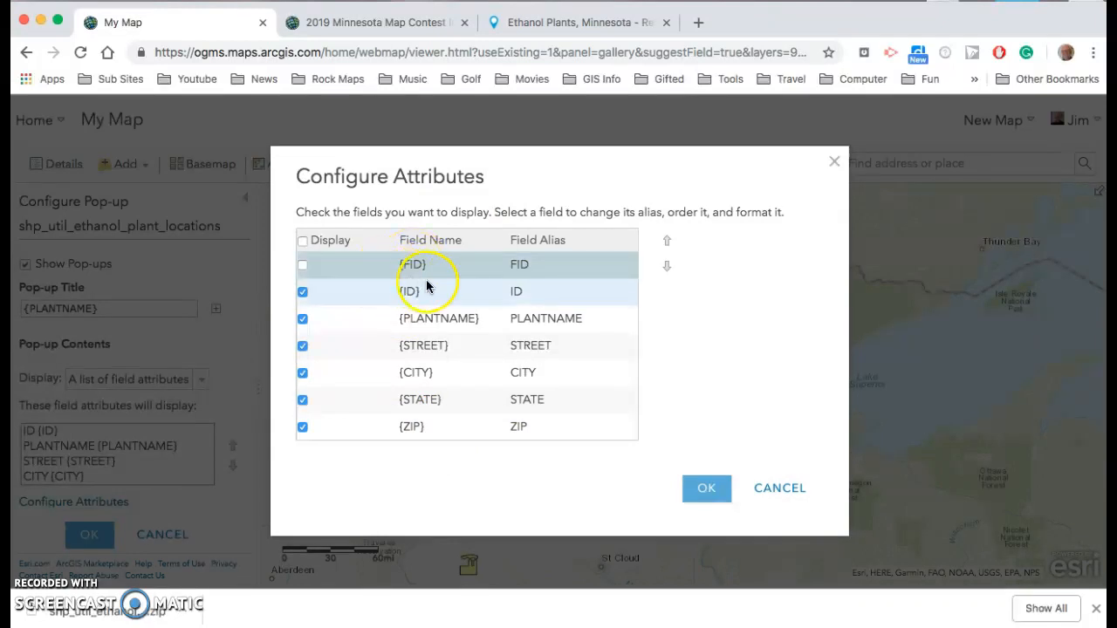
click(303, 292)
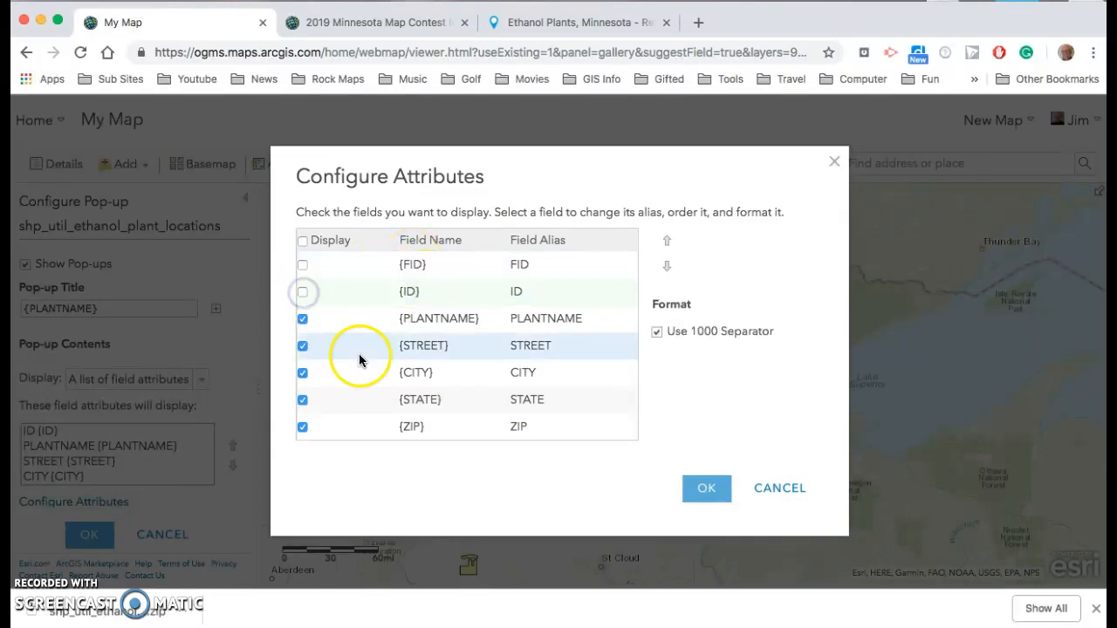
click(302, 321)
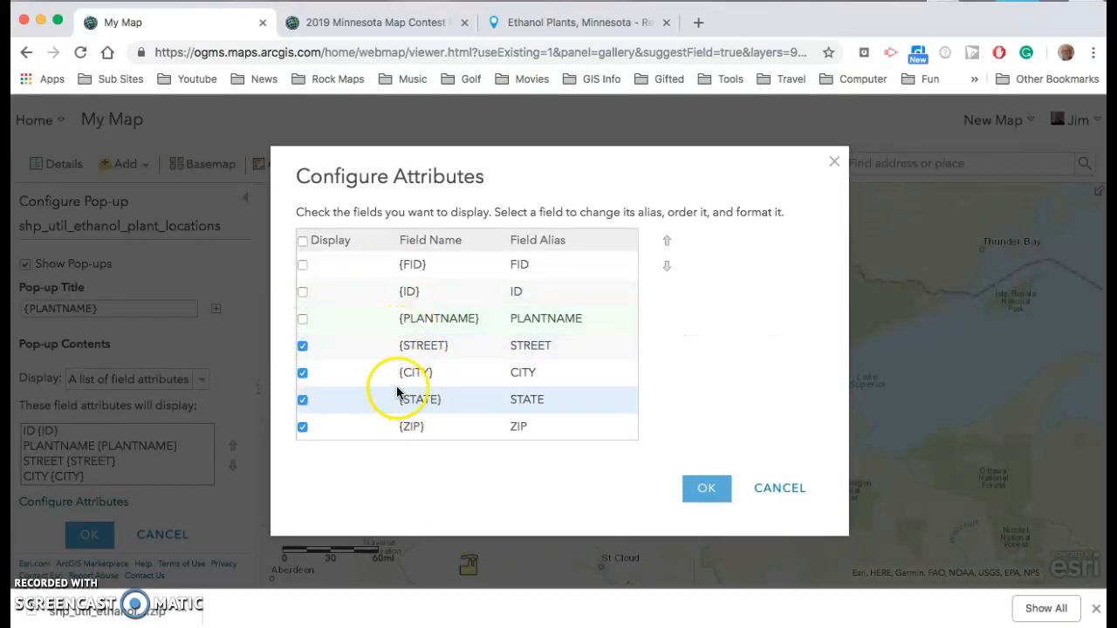
scroll(401, 390, down, 2)
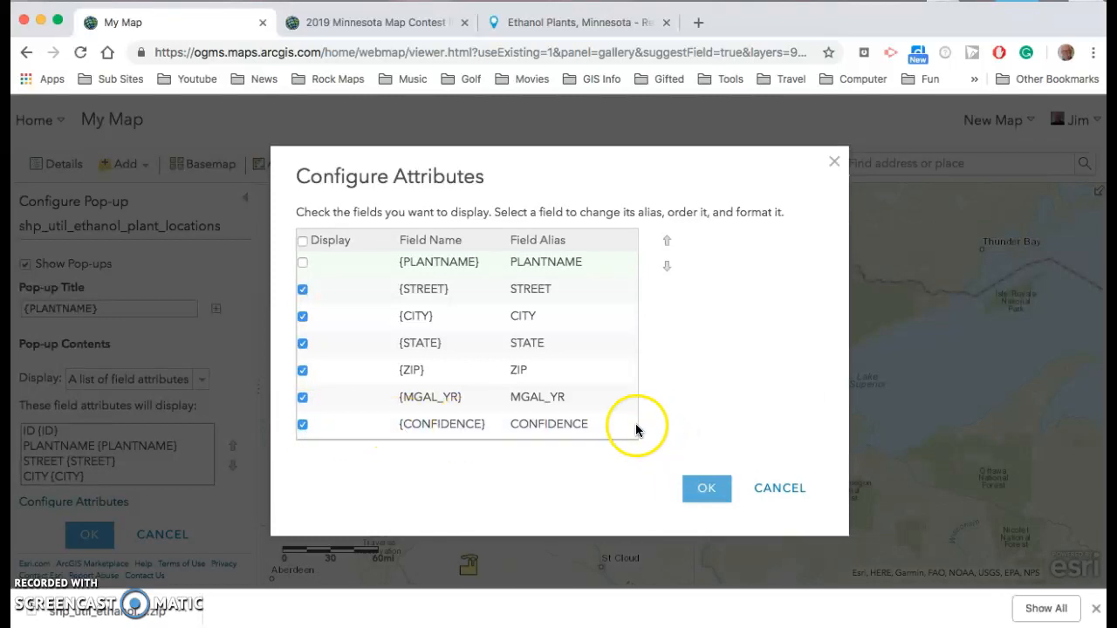
click(547, 397)
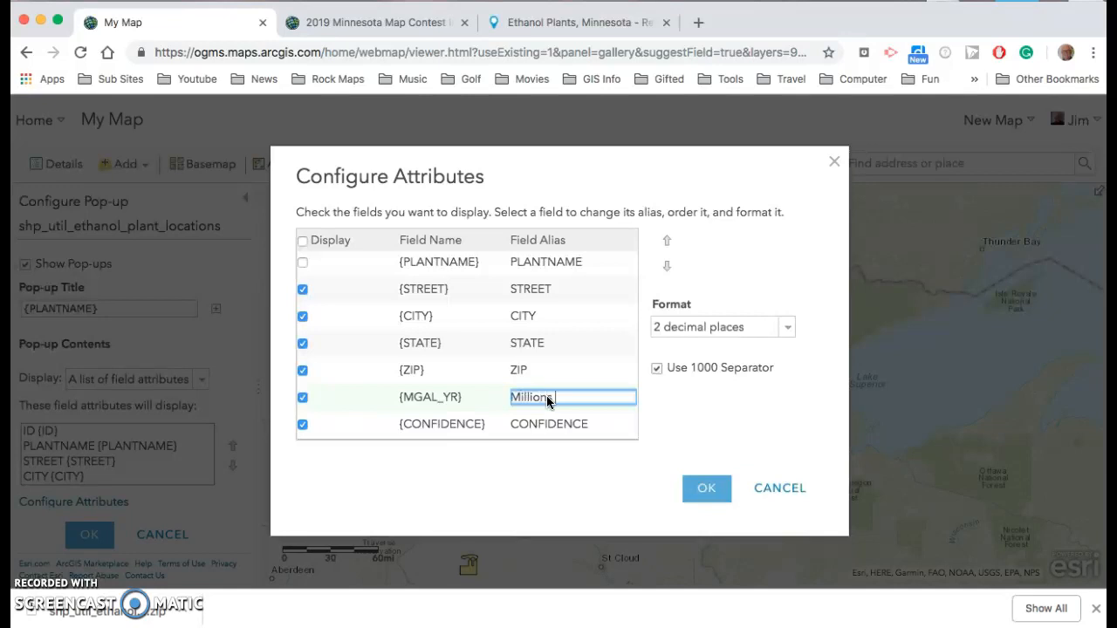
text(Millions of Gall)
key(BackSpace)
text(ns)
click(552, 430)
text(/year)
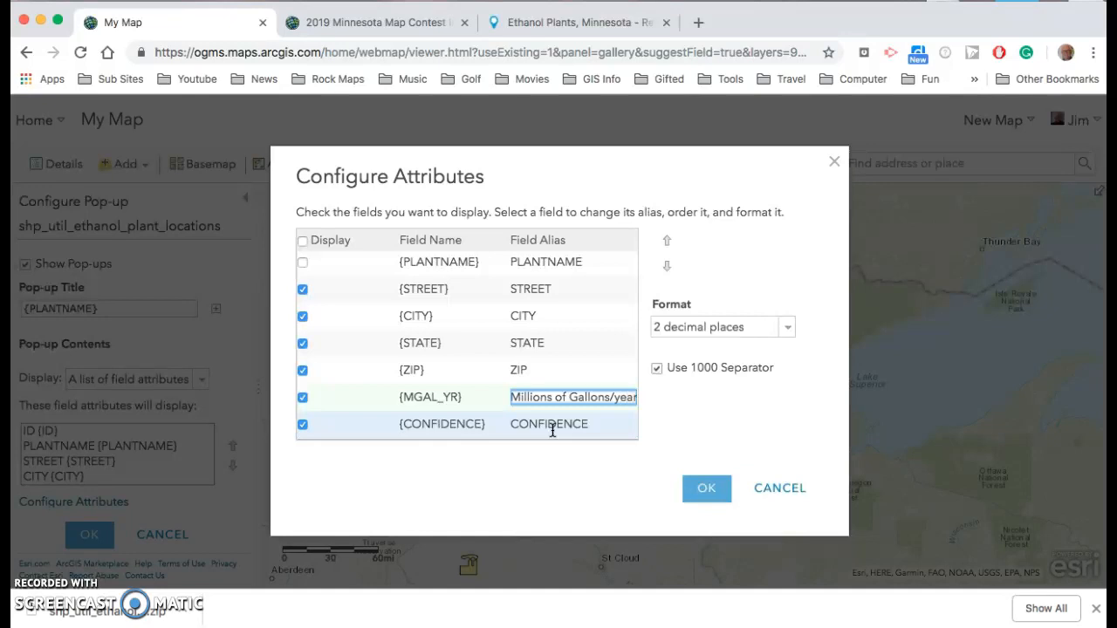
click(717, 486)
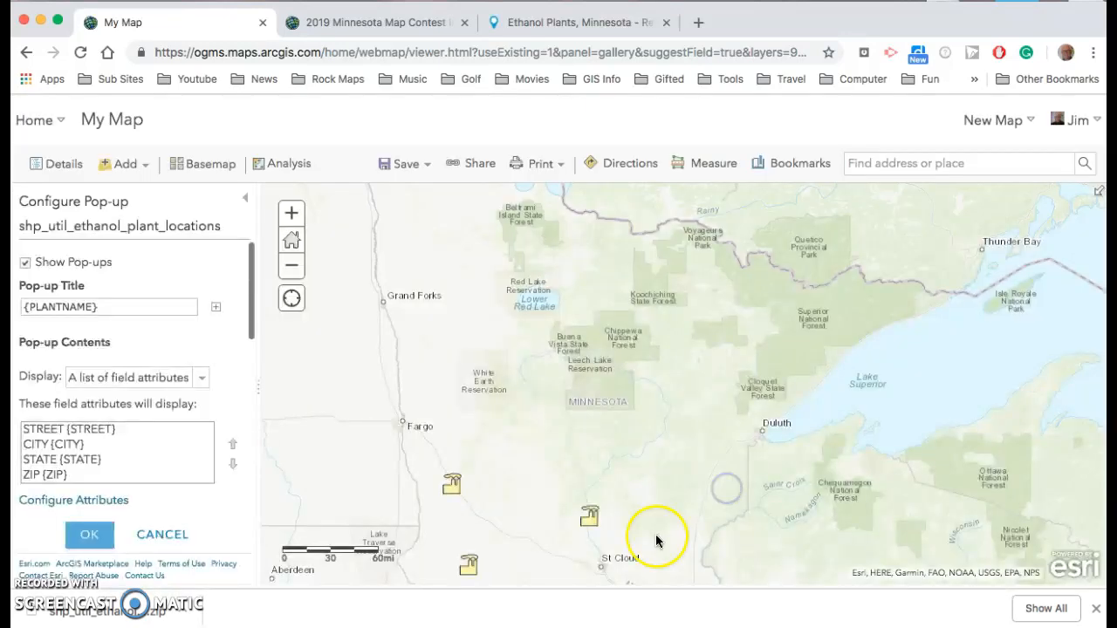
click(89, 535)
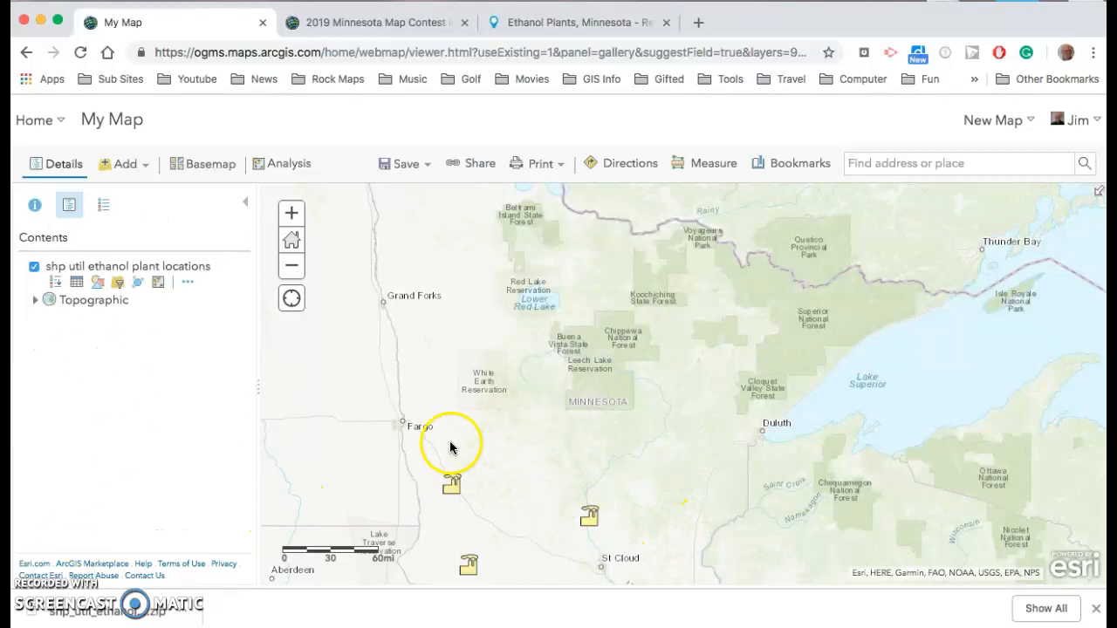
Check a plant's updated pop-up, then zoom out to view all plants
click(451, 483)
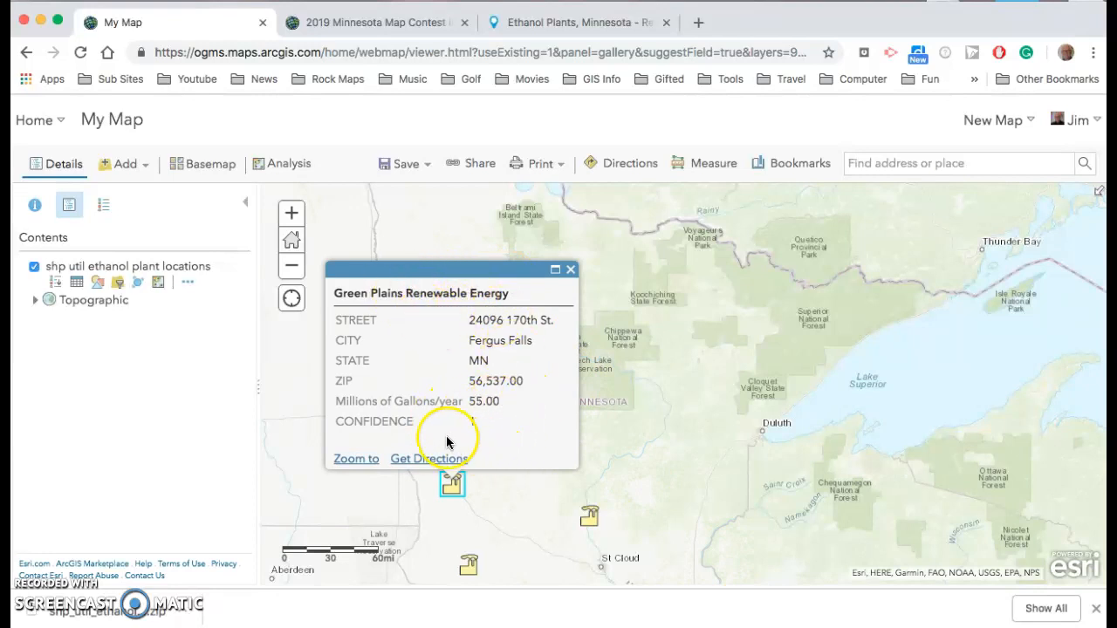
click(570, 269)
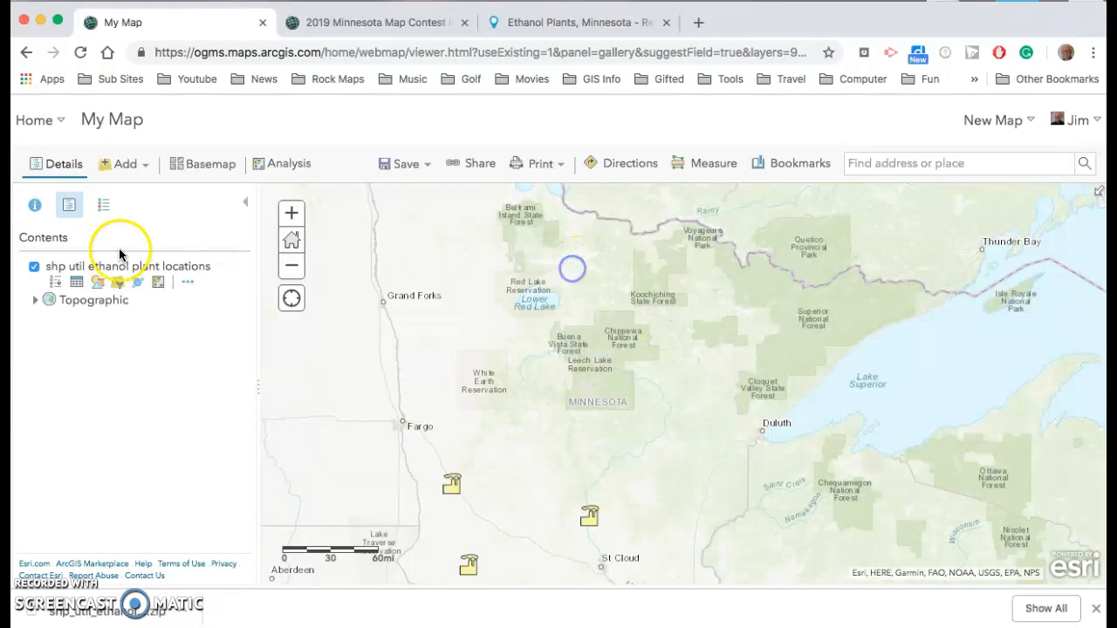
click(292, 265)
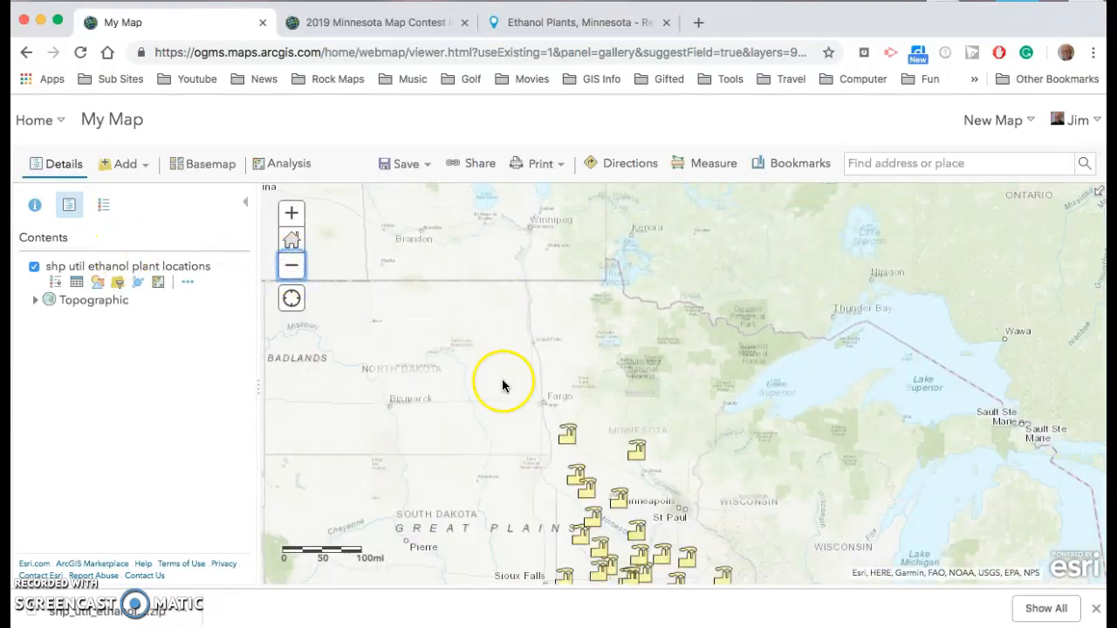
drag(428, 466, 387, 368)
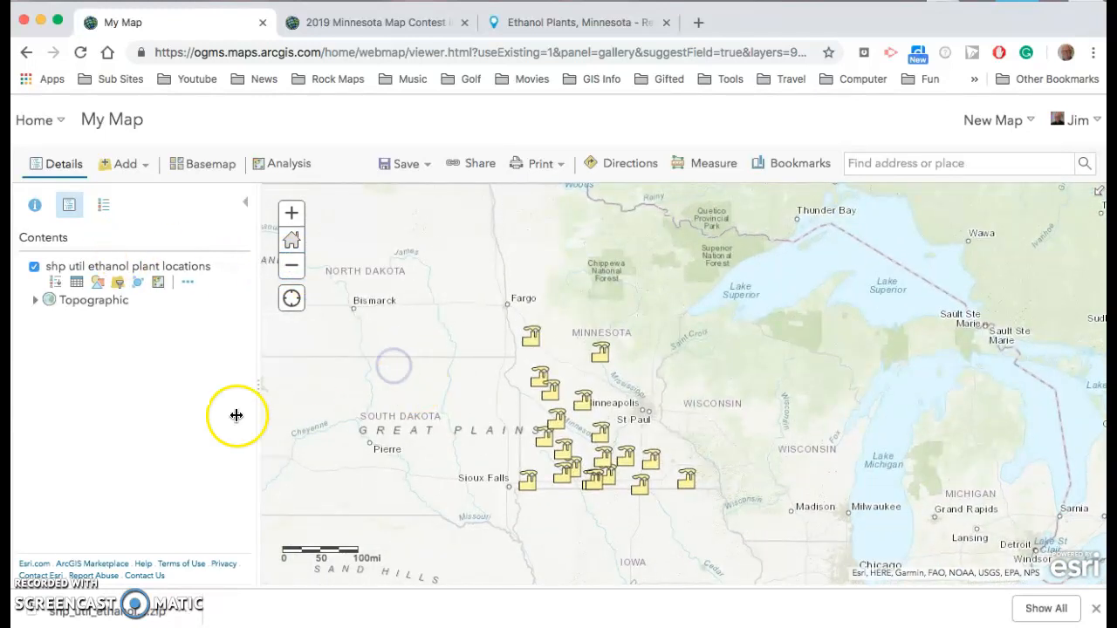